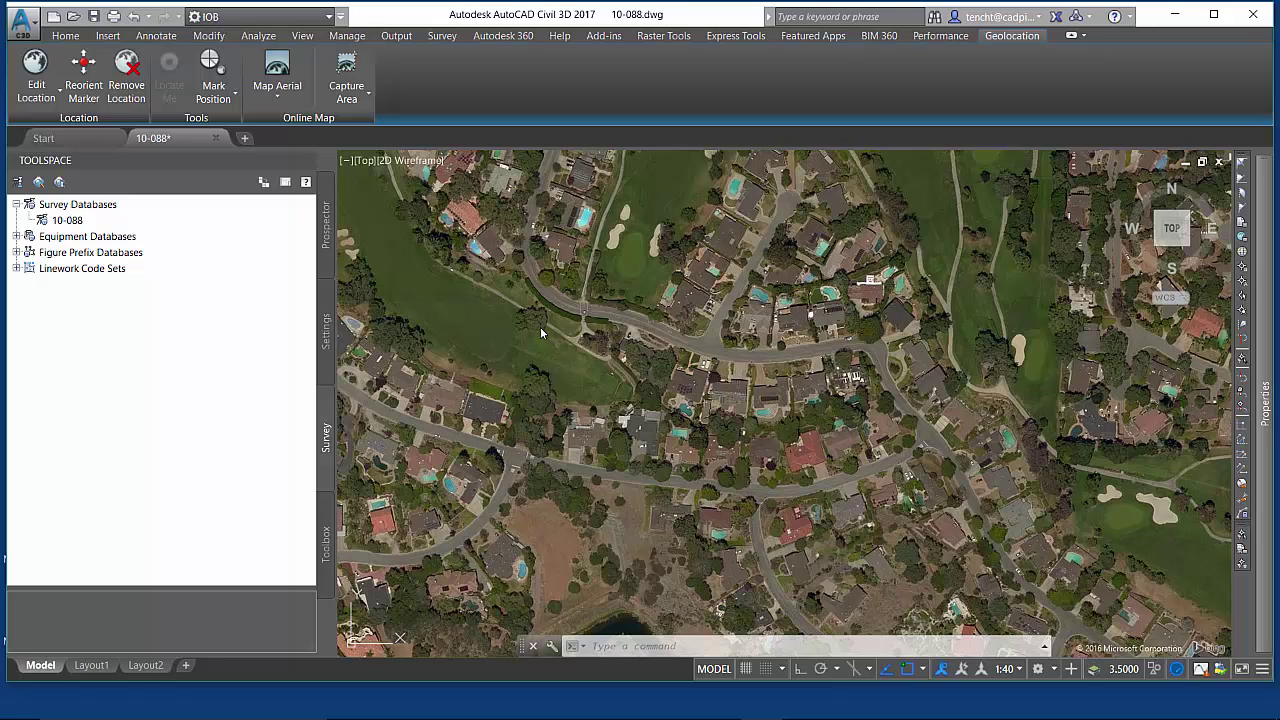
Open the 10-088 survey database for editing and insert the Net network into the drawing.
{"action": "left_click", "coordinate": [67, 221]}
{"action": "right_click", "coordinate": [69, 224]}
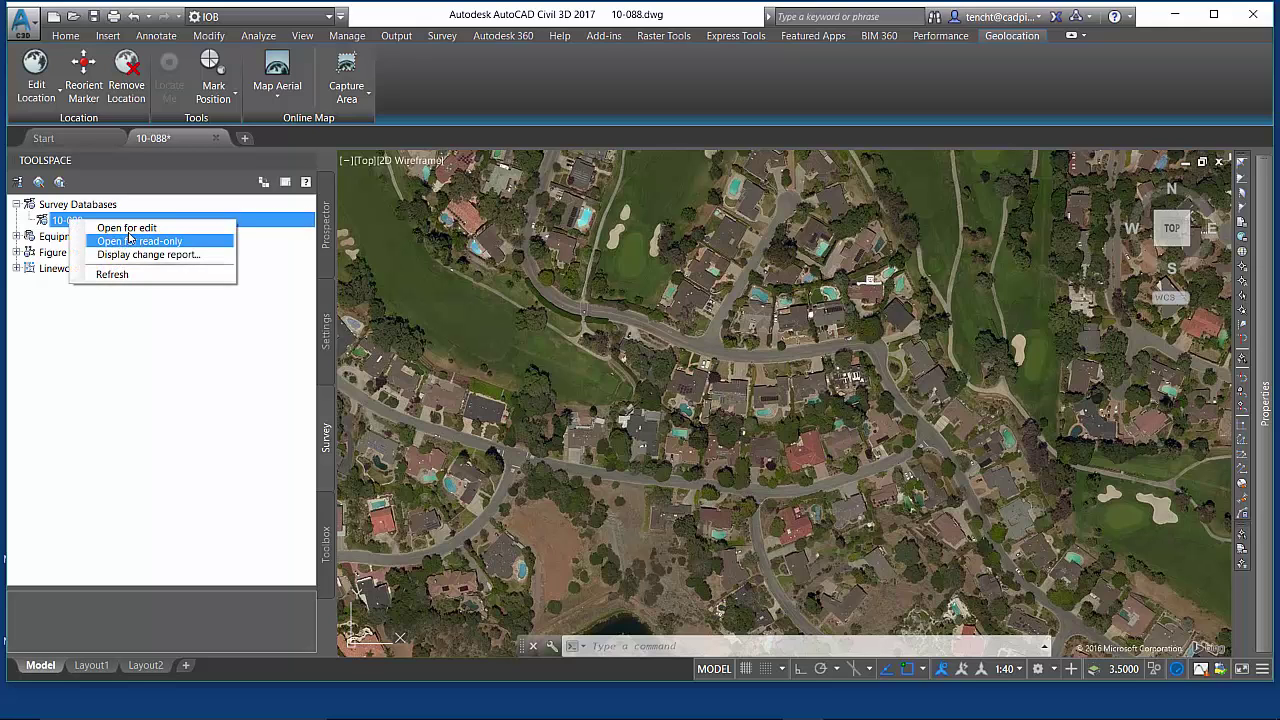
{"action": "left_click", "coordinate": [120, 227]}
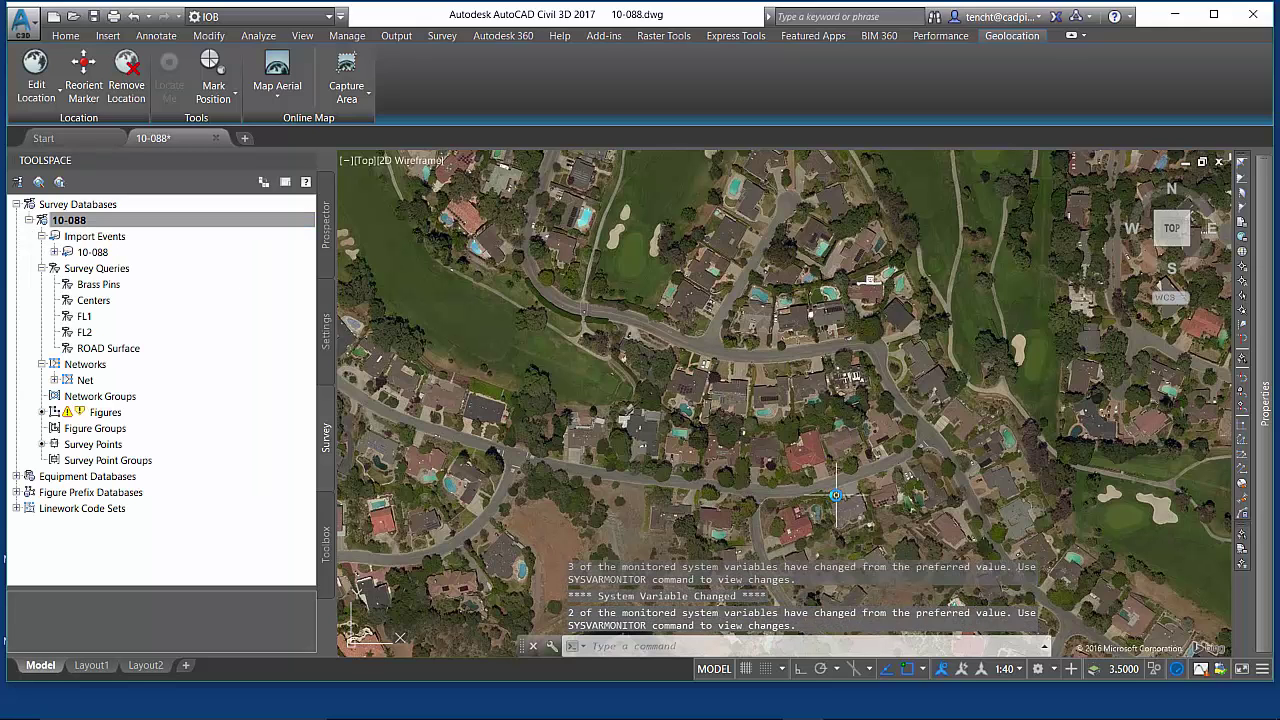
{"action": "right_click", "coordinate": [88, 381]}
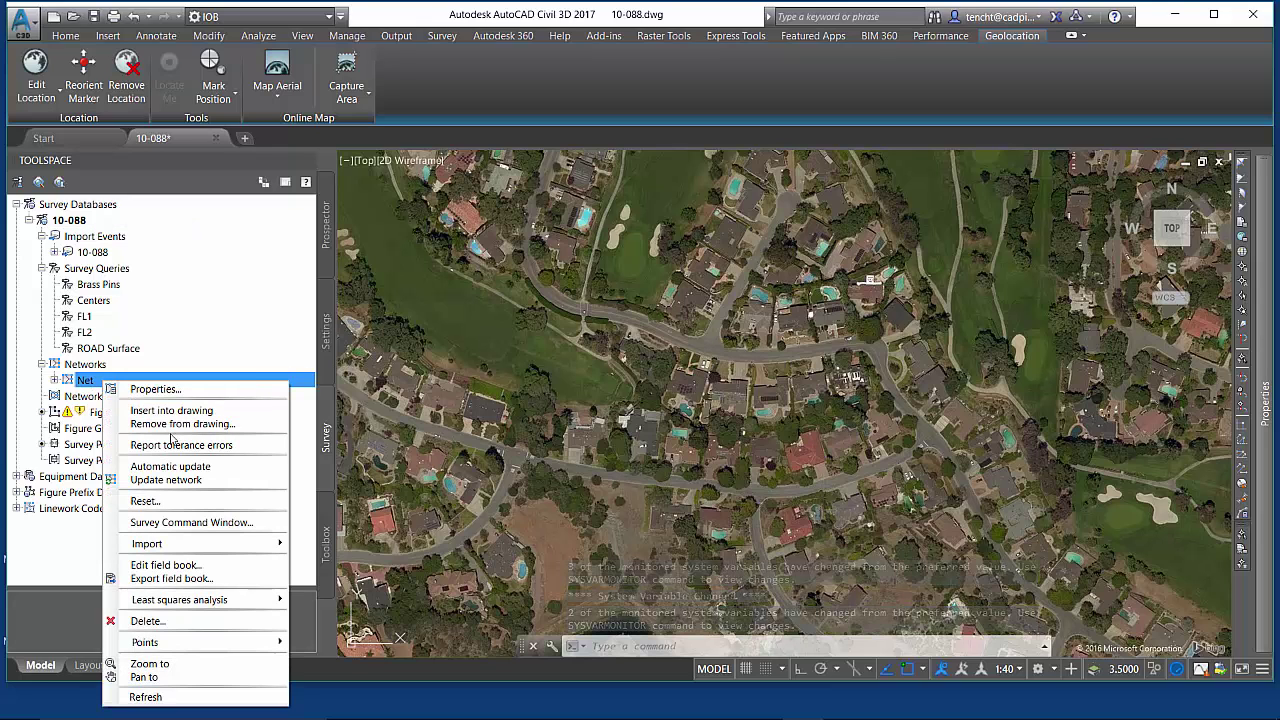
{"action": "left_click", "coordinate": [170, 410]}
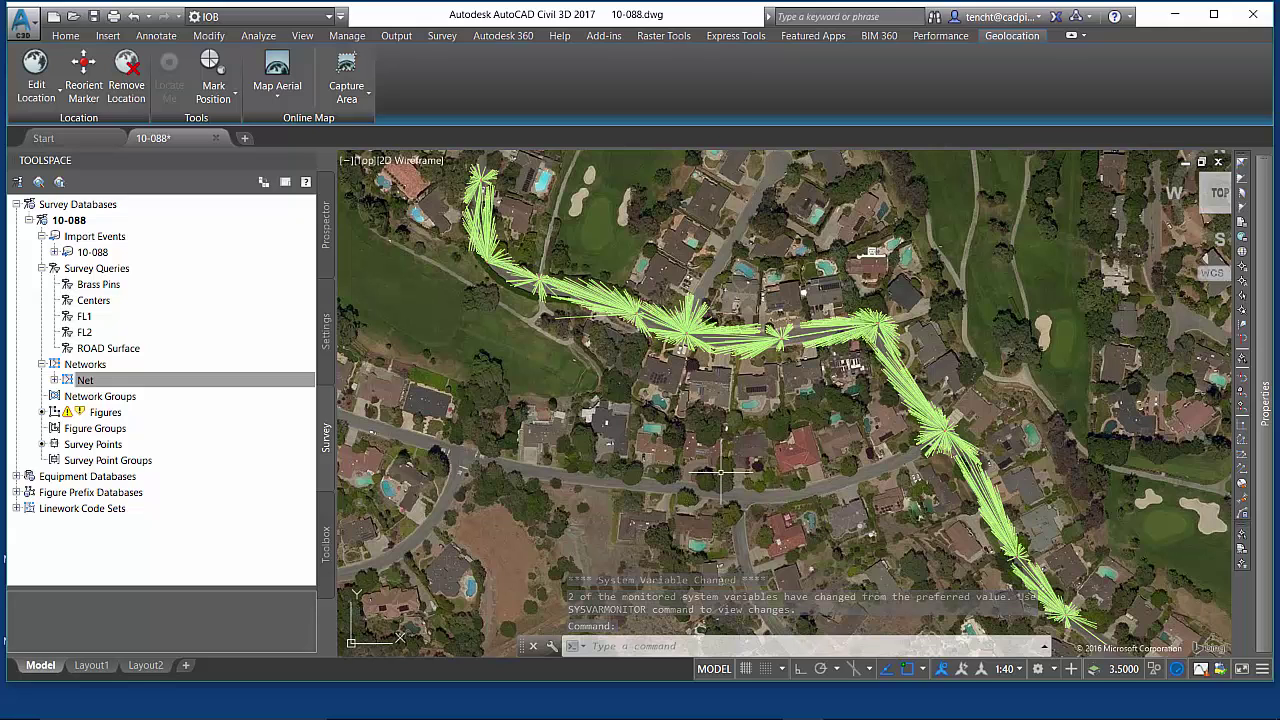
Remove the Net network from the drawing, confirming with Yes.
{"action": "right_click", "coordinate": [99, 381]}
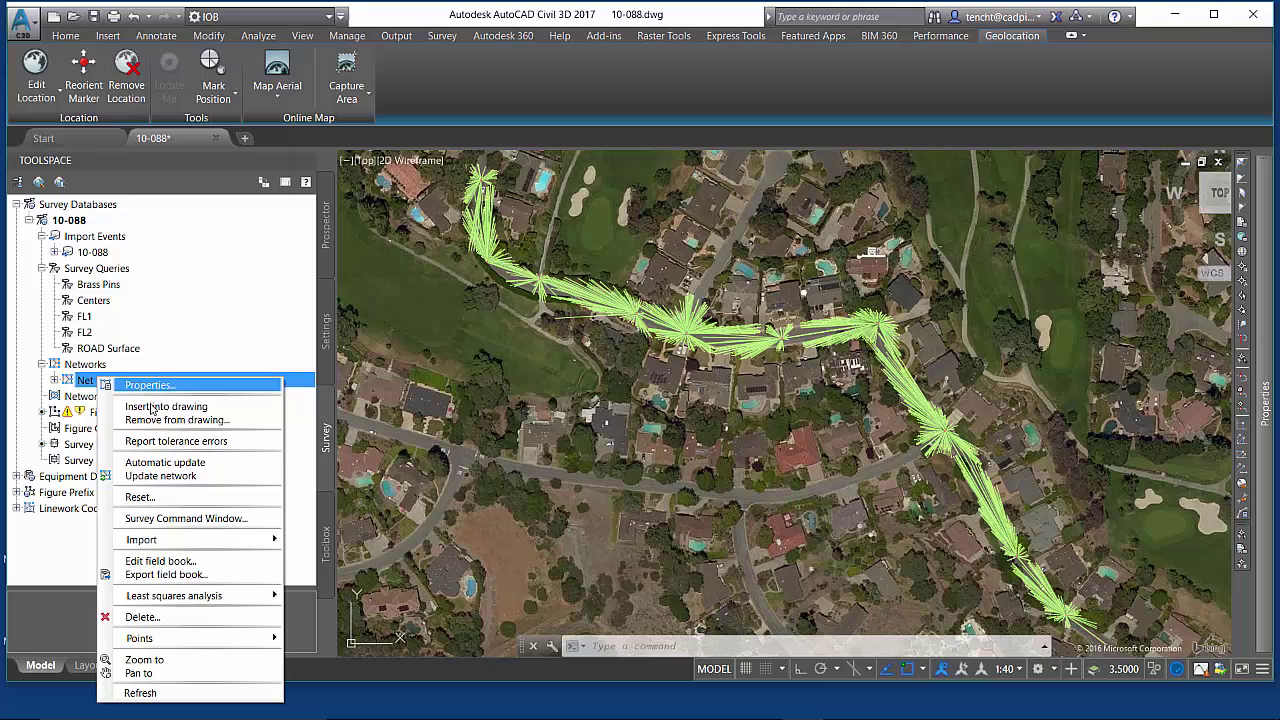
{"action": "left_click", "coordinate": [150, 418]}
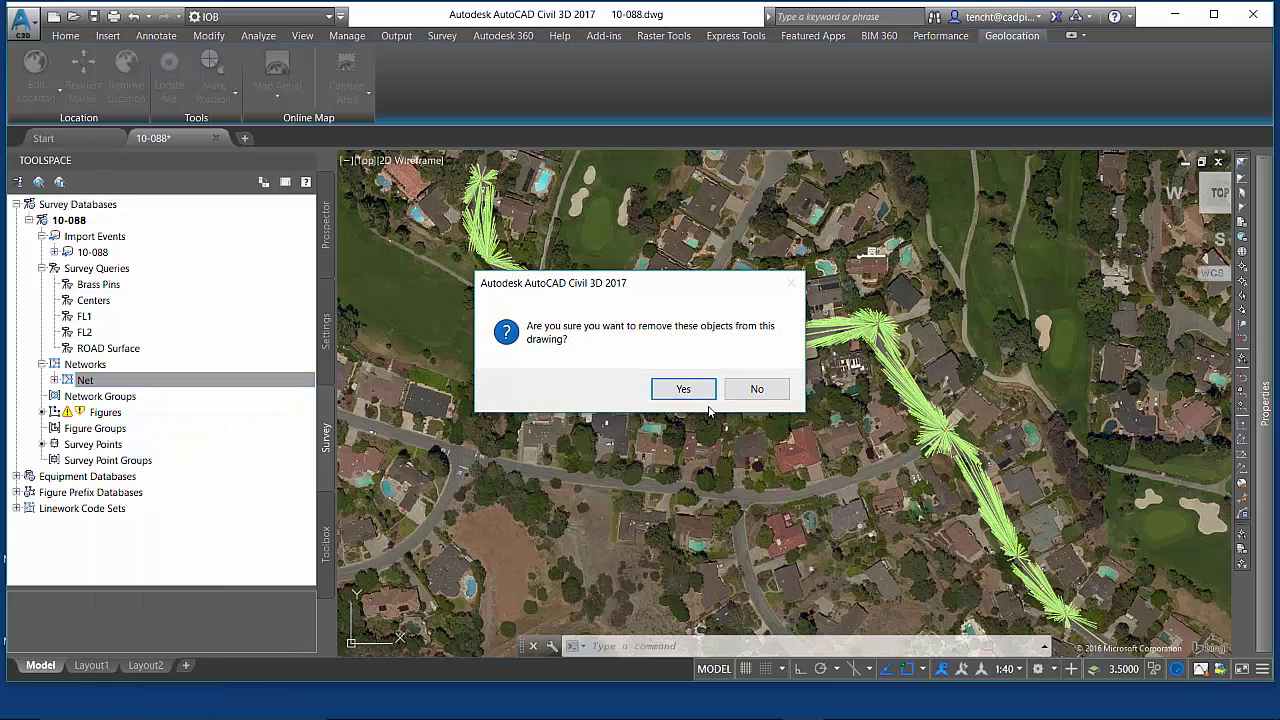
{"action": "left_click", "coordinate": [662, 389]}
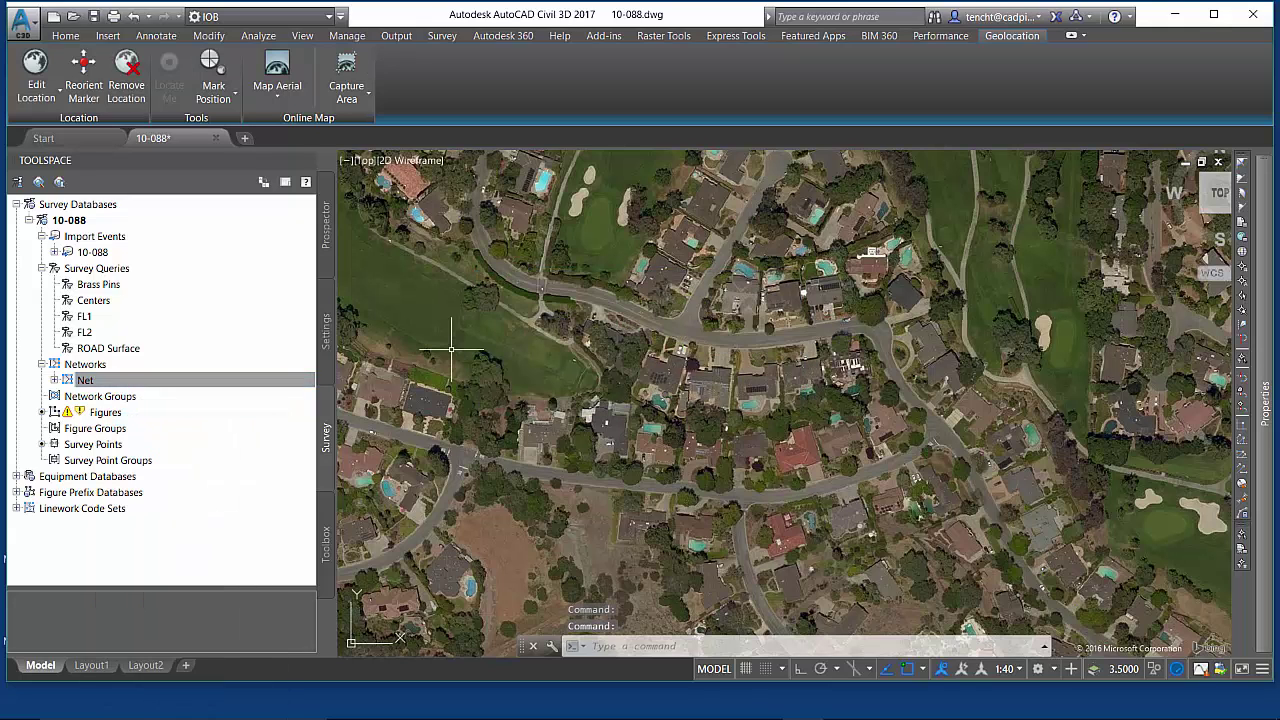
Preview the ROAD Surface query's figures in the drawing from the query builder, then close it.
{"action": "right_click", "coordinate": [110, 348]}
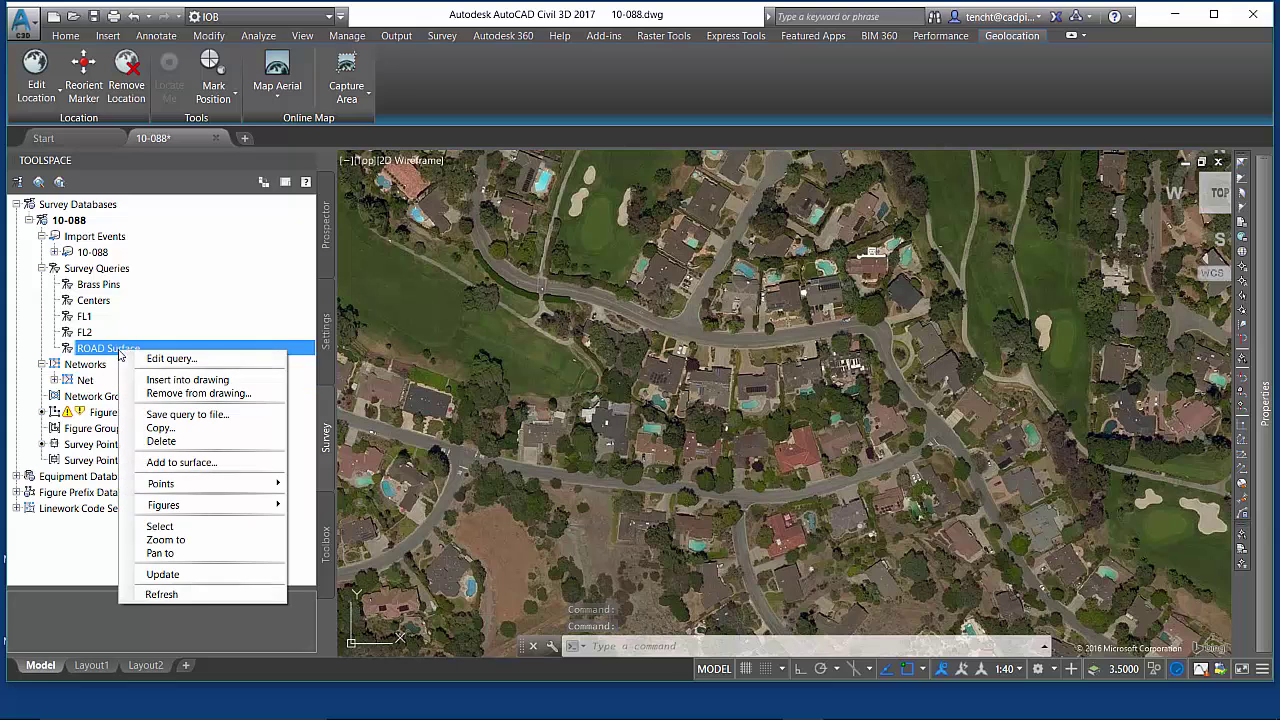
{"action": "left_click", "coordinate": [170, 358]}
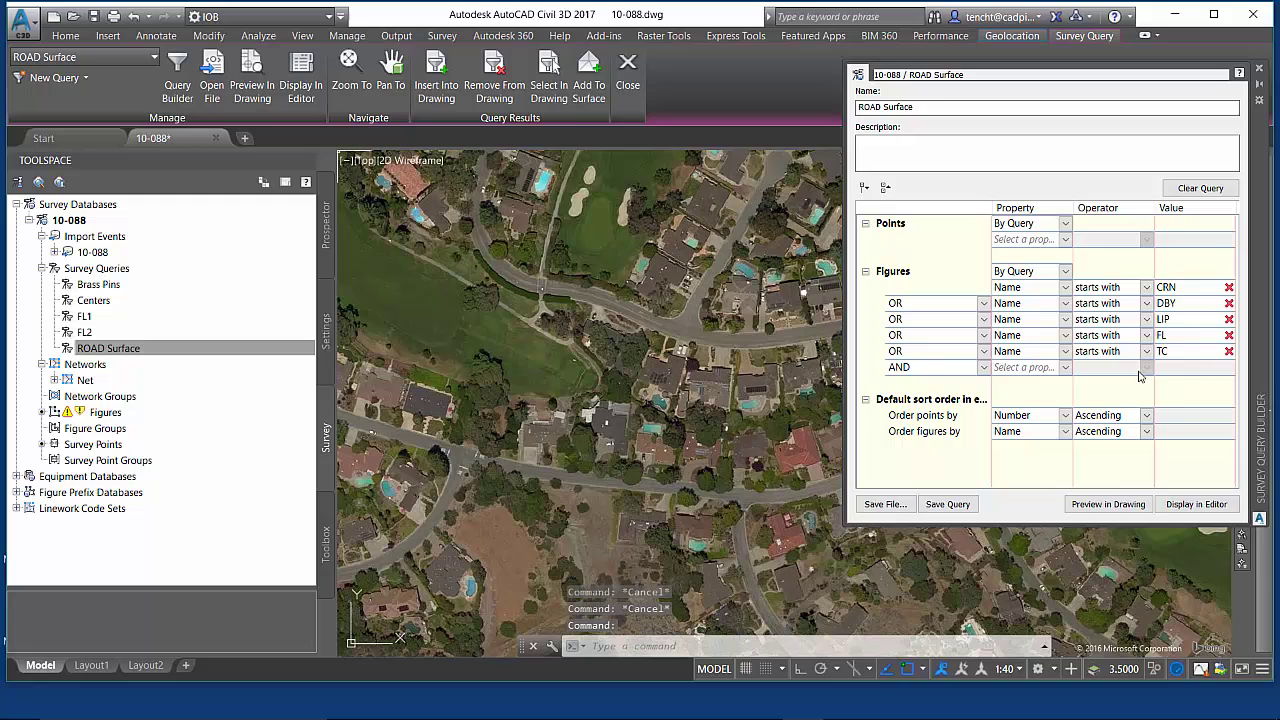
{"action": "left_click", "coordinate": [1106, 504]}
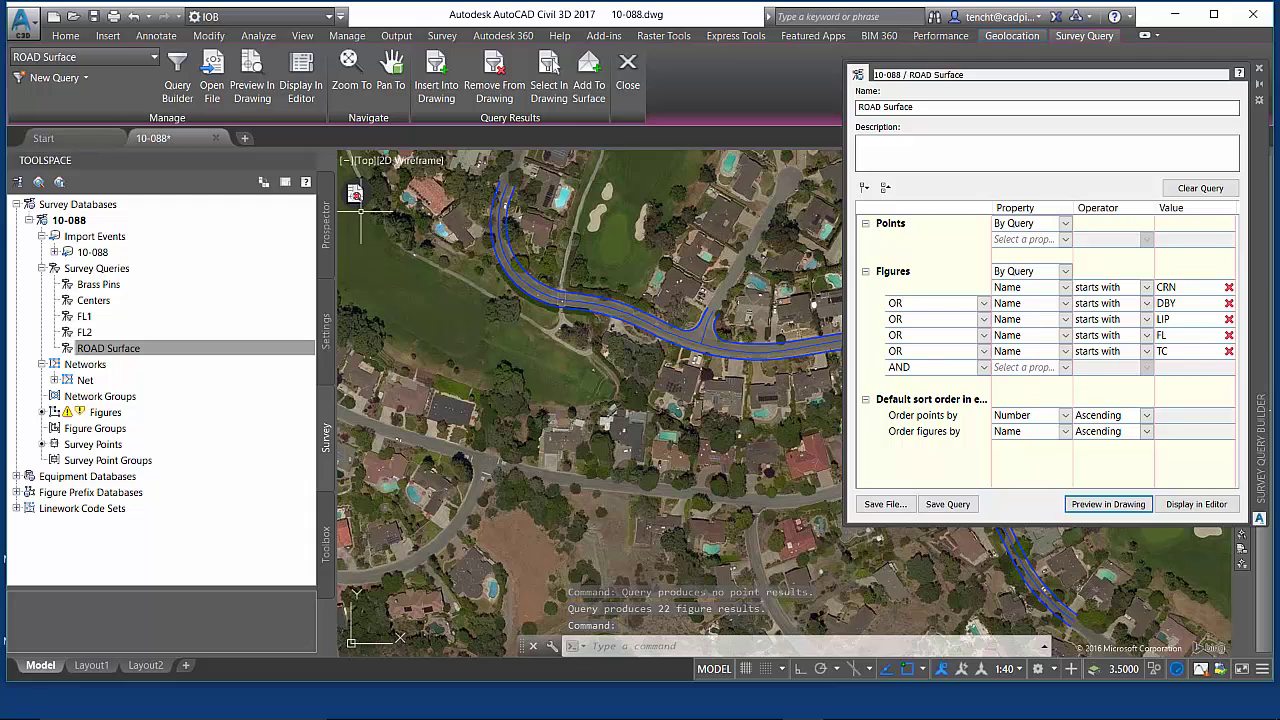
{"action": "left_click", "coordinate": [1259, 68]}
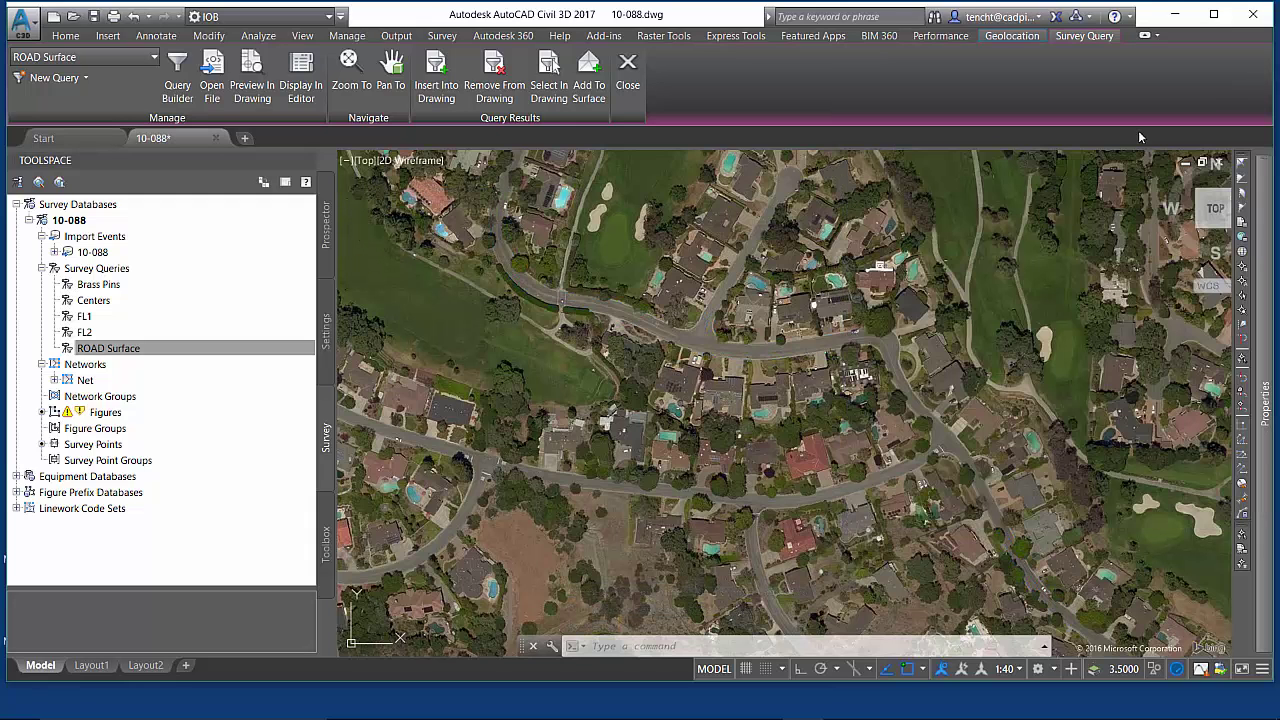
Insert the ROAD Surface query's 22 figures into the drawing.
{"action": "right_click", "coordinate": [133, 347]}
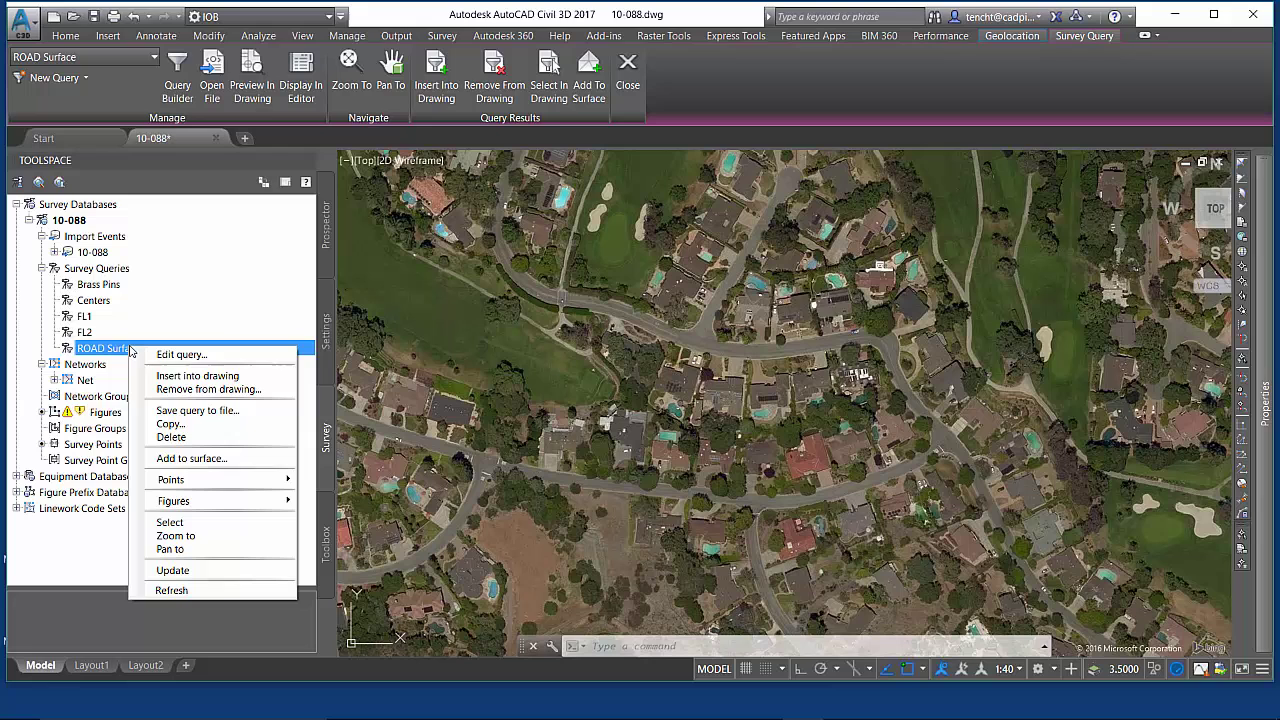
{"action": "left_click", "coordinate": [193, 376]}
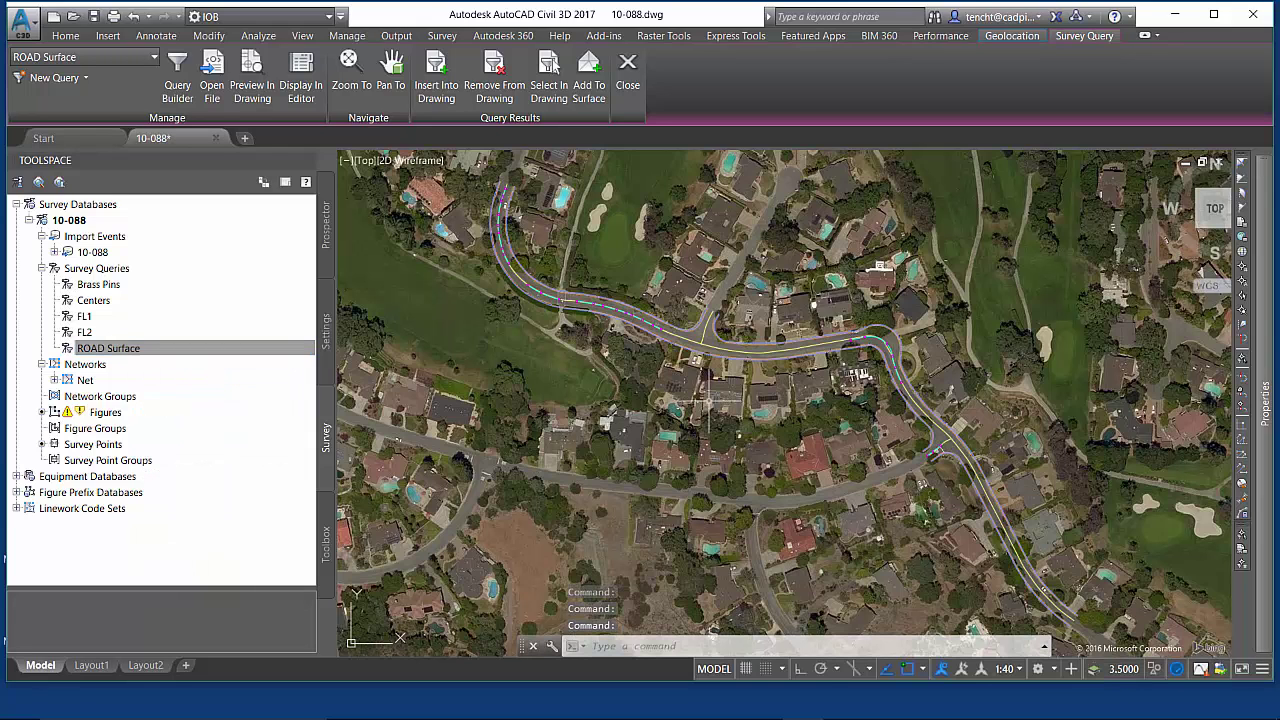
{"action": "scroll", "coordinate": [713, 341], "scroll_direction": "up", "scroll_amount": 4}
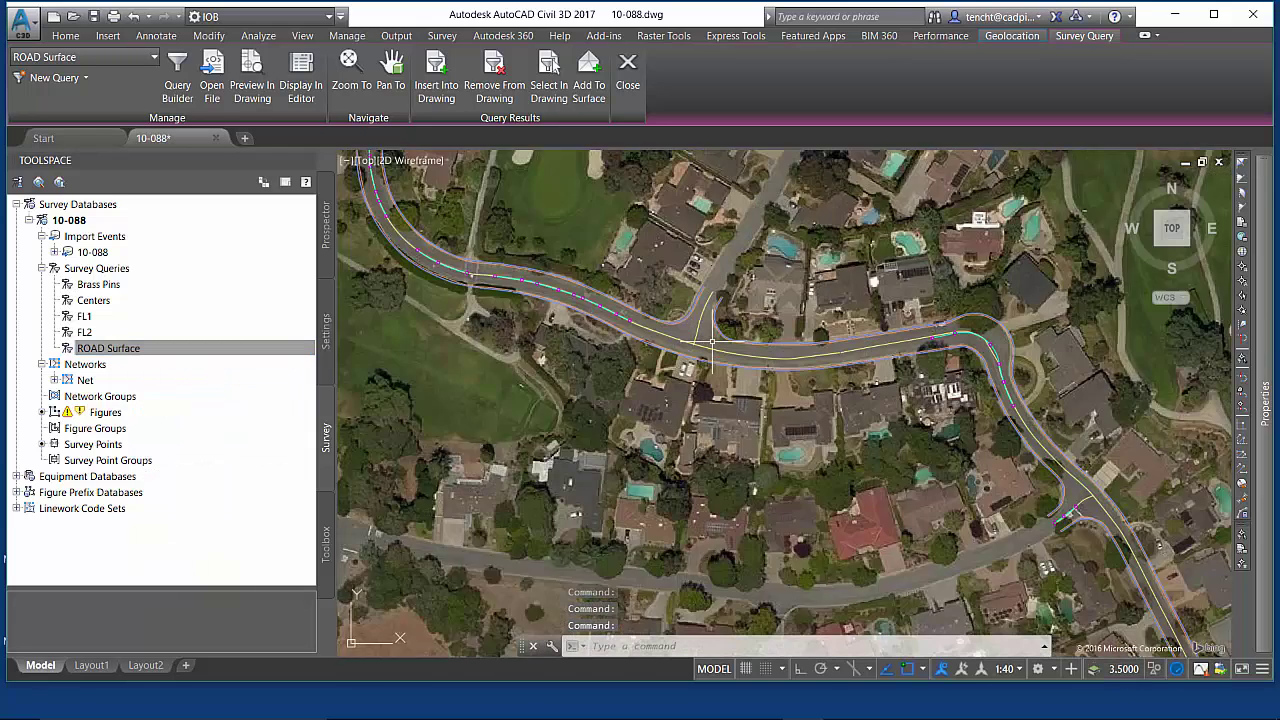
{"action": "scroll", "coordinate": [713, 341], "scroll_direction": "down", "scroll_amount": 4}
{"action": "scroll", "coordinate": [520, 260], "scroll_direction": "up", "scroll_amount": 2}
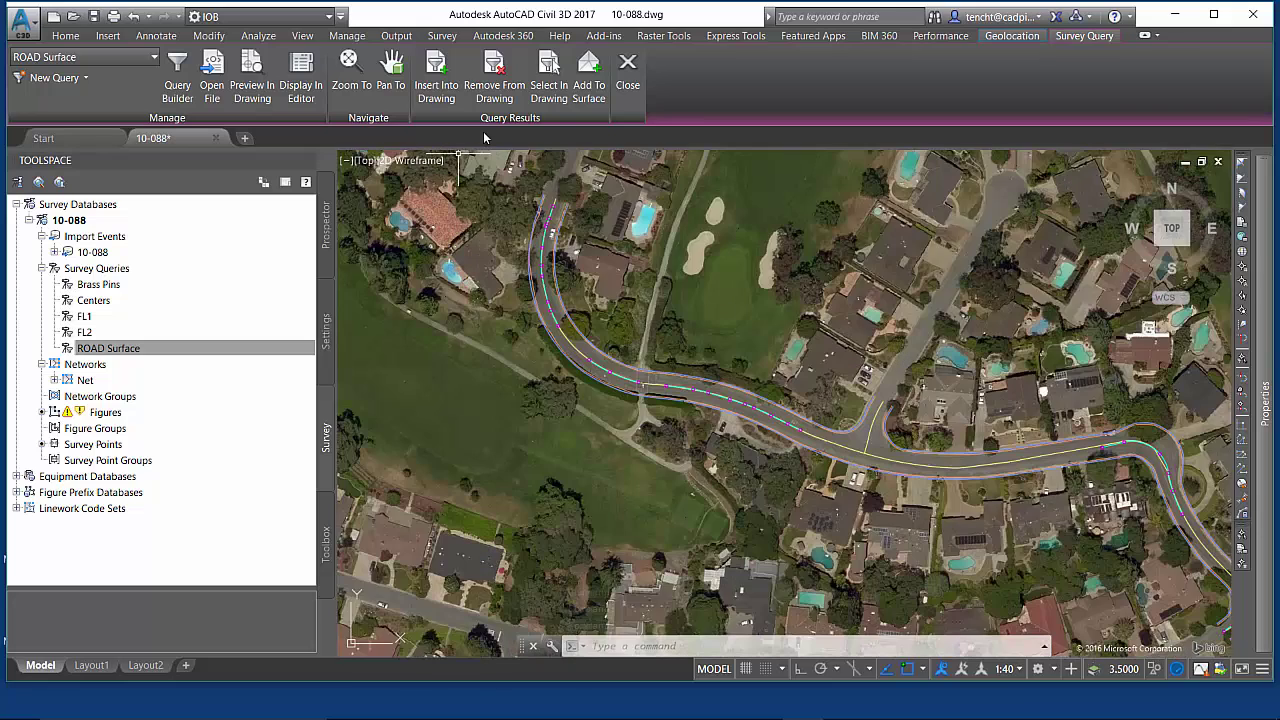
Set the Geolocation Map Aerial option to Map Off, leaving the road figures on a blank background.
{"action": "left_click", "coordinate": [1005, 36]}
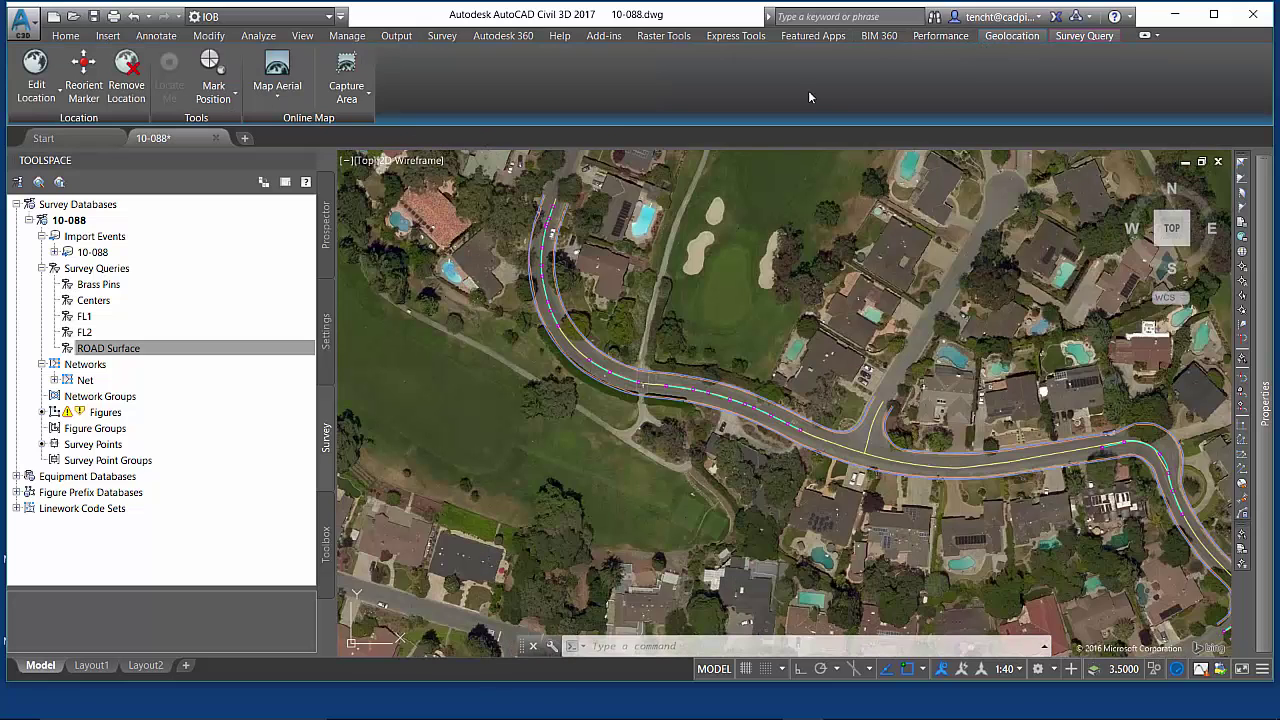
{"action": "left_click", "coordinate": [277, 70]}
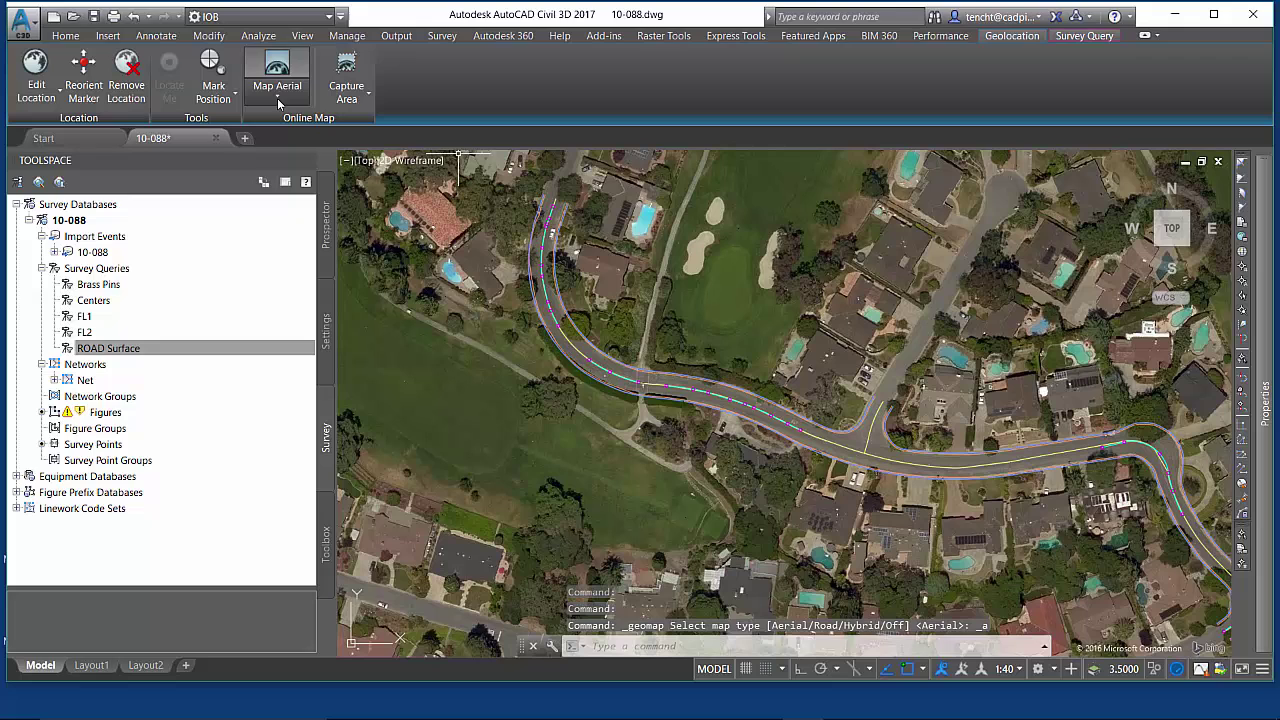
{"action": "left_click", "coordinate": [277, 94]}
{"action": "left_click", "coordinate": [285, 229]}
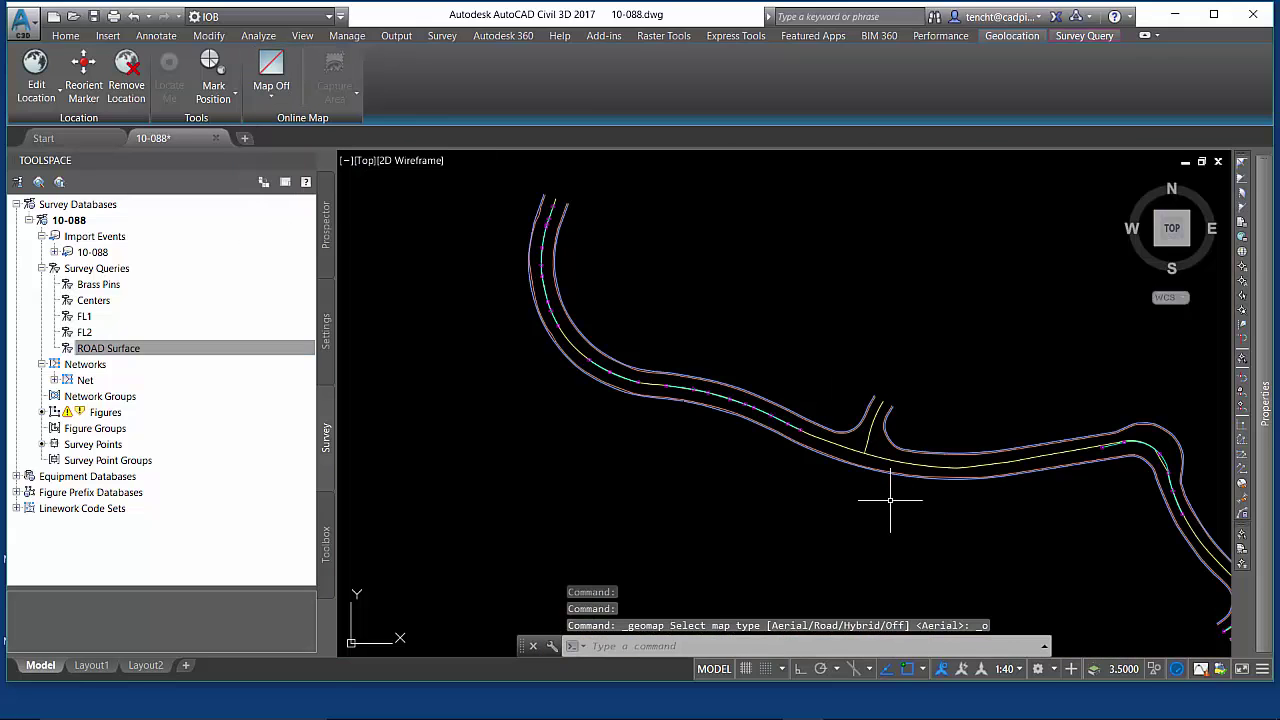
{"action": "scroll", "coordinate": [894, 500], "scroll_direction": "down", "scroll_amount": 5}
{"action": "scroll", "coordinate": [750, 430], "scroll_direction": "up", "scroll_amount": 4}
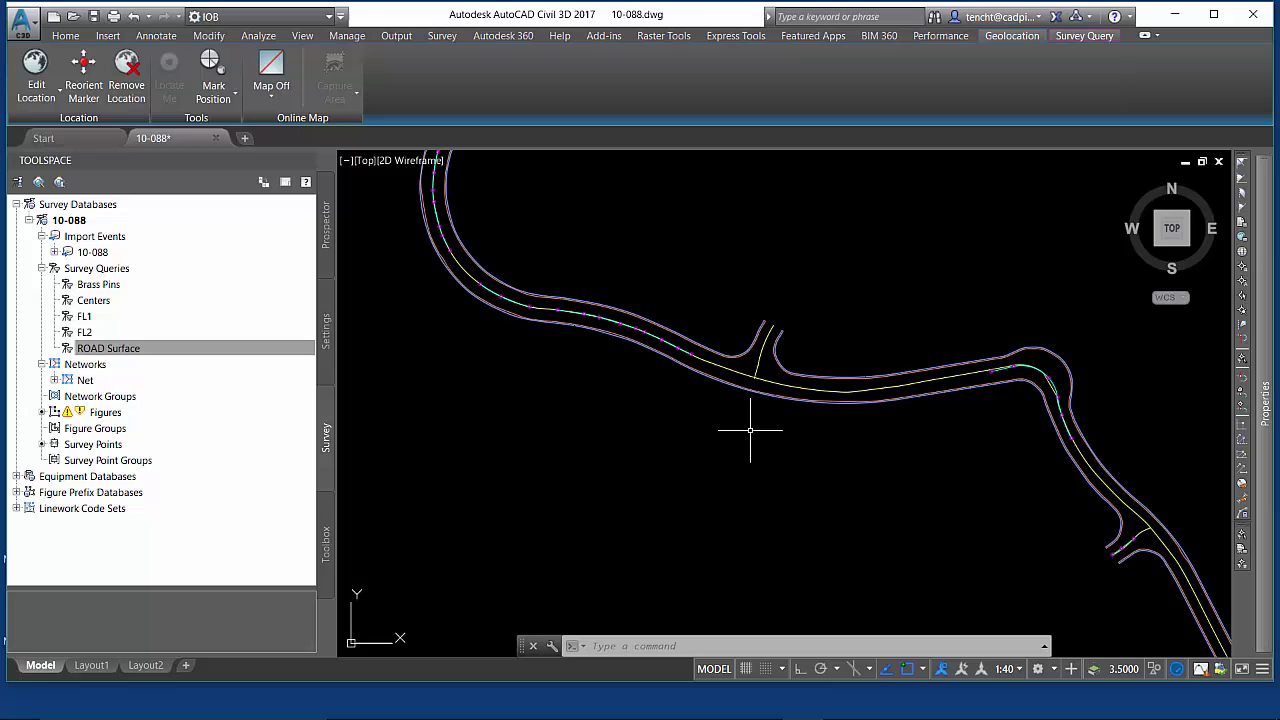
Crossing-select road figures at the junction, select all similar figures, and erase them.
{"action": "left_click", "coordinate": [769, 385]}
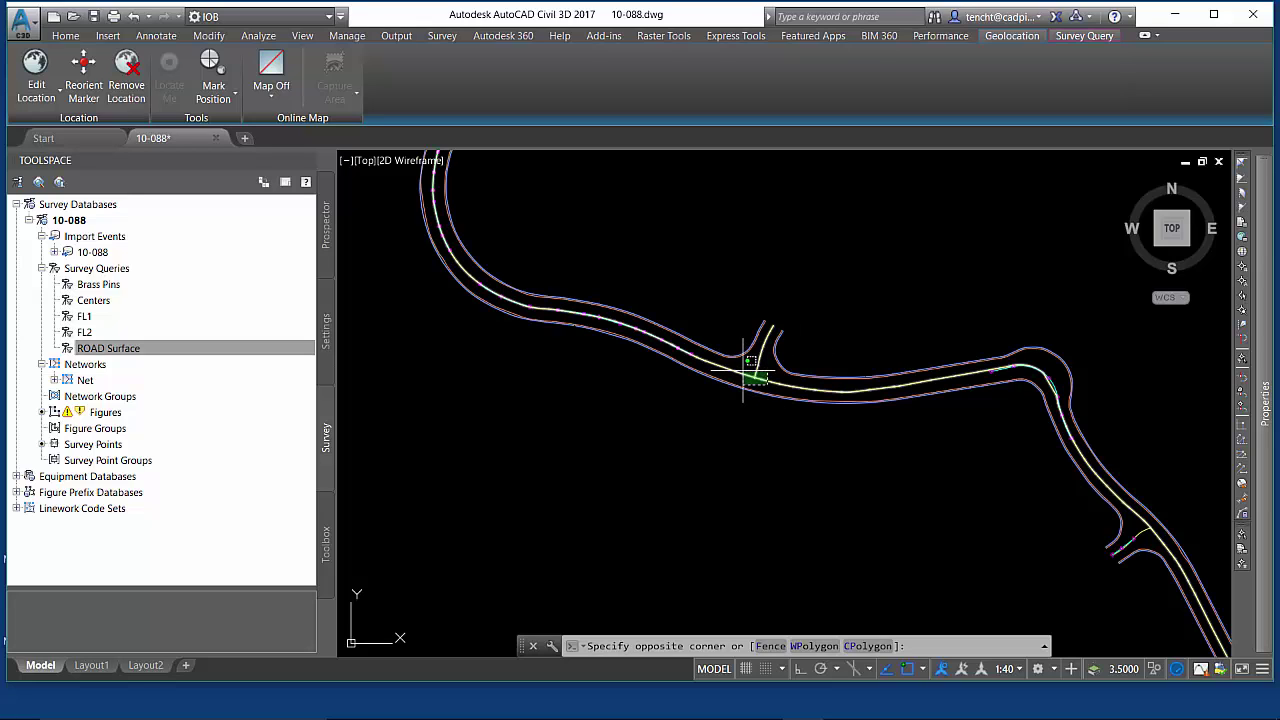
{"action": "left_click", "coordinate": [740, 374]}
{"action": "right_click", "coordinate": [818, 307]}
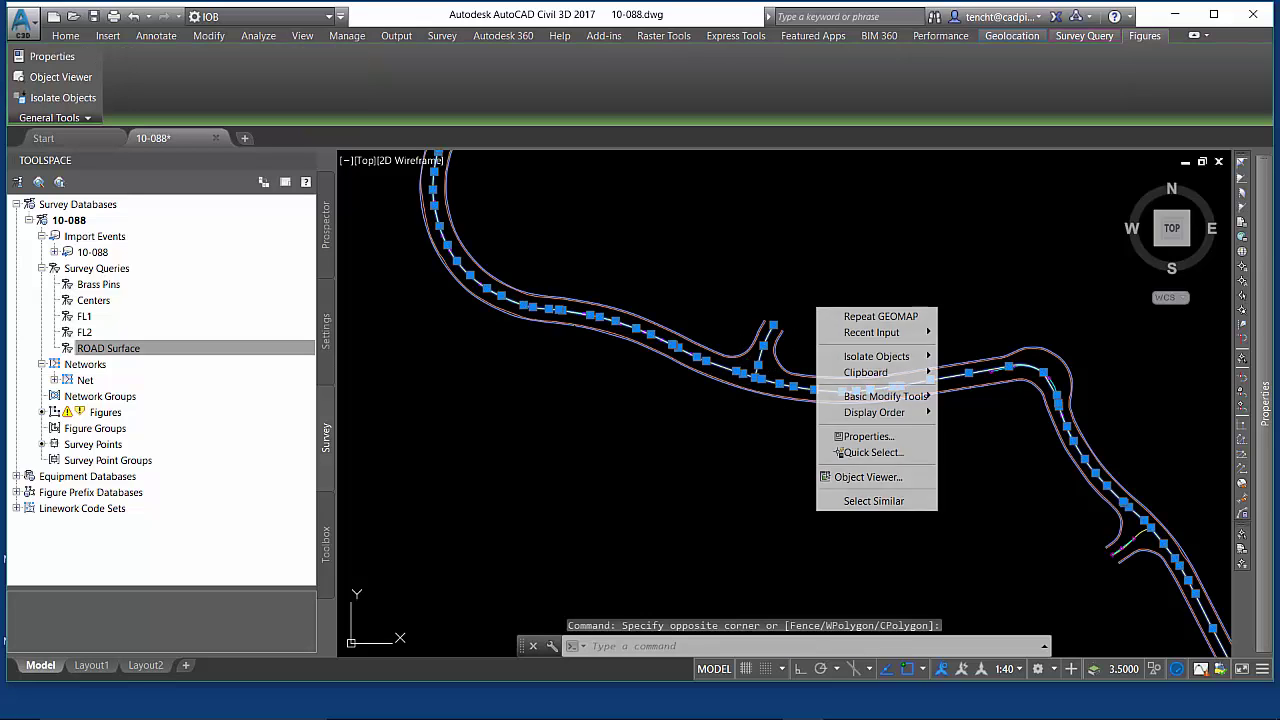
{"action": "left_click", "coordinate": [866, 500]}
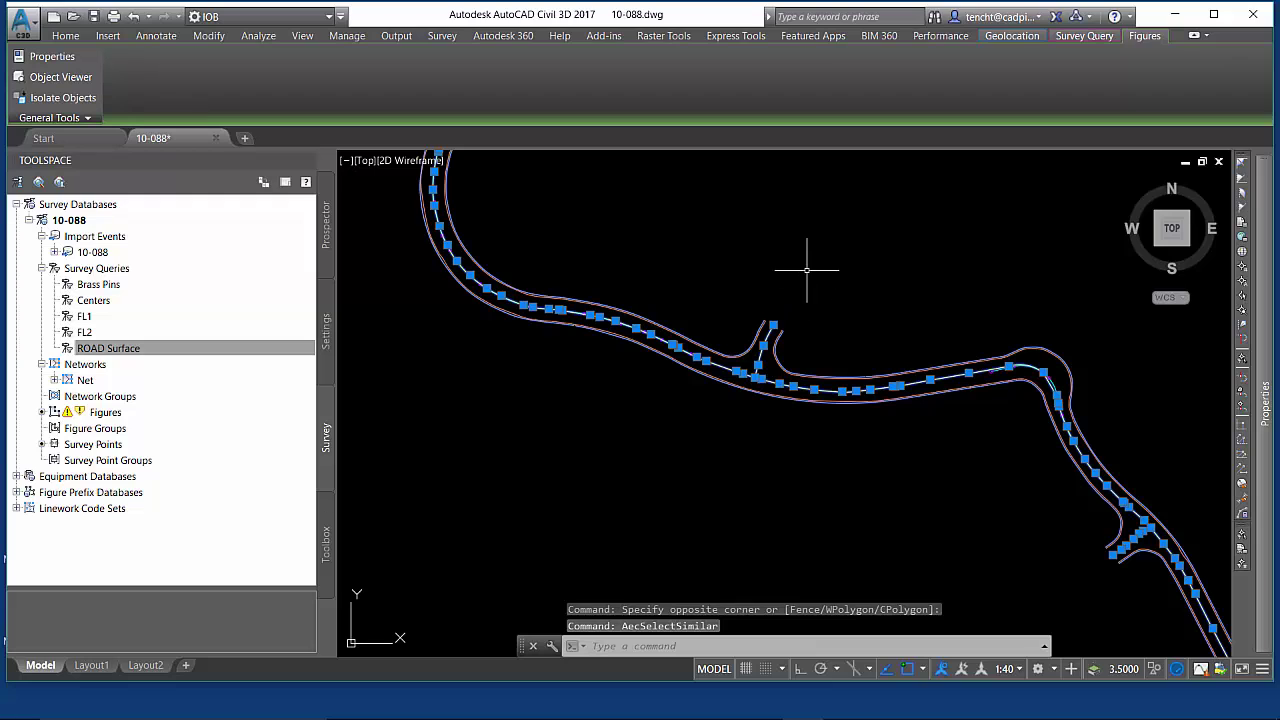
{"action": "key", "text": "Delete"}
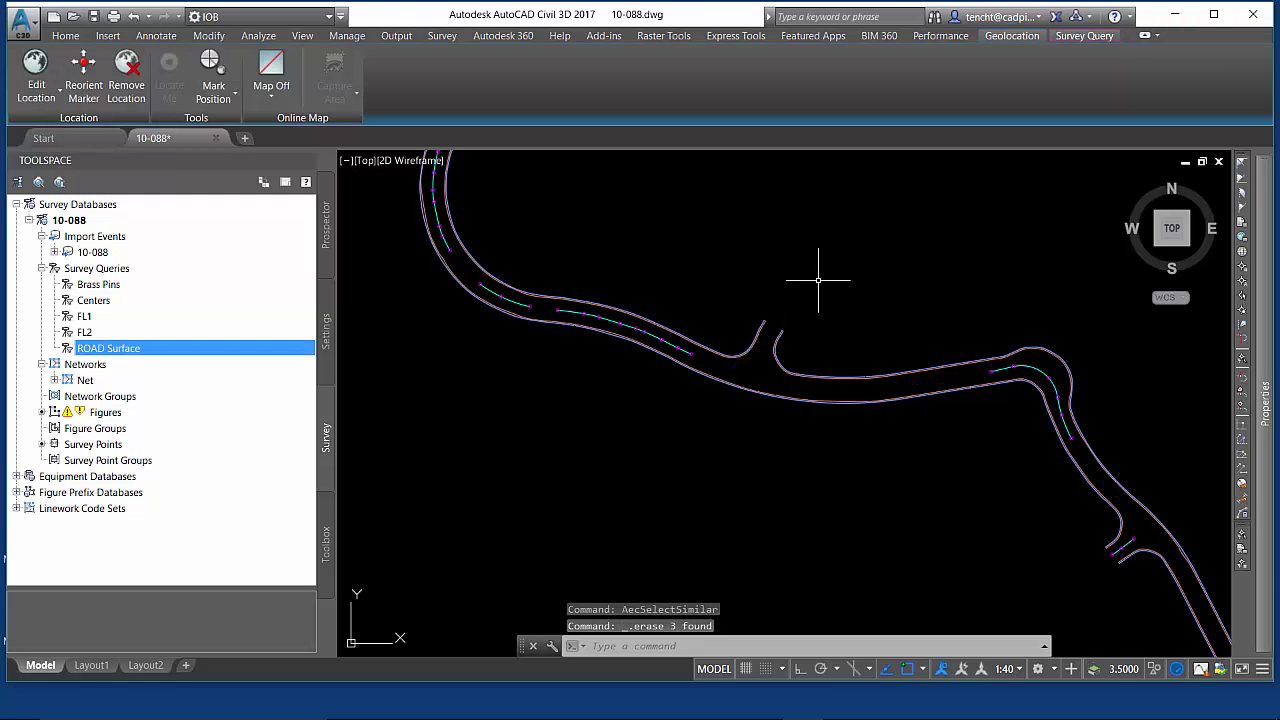
Erase another inner road figure and all figures similar to it, keeping the two edge lines.
{"action": "left_click", "coordinate": [654, 336]}
{"action": "right_click", "coordinate": [654, 336]}
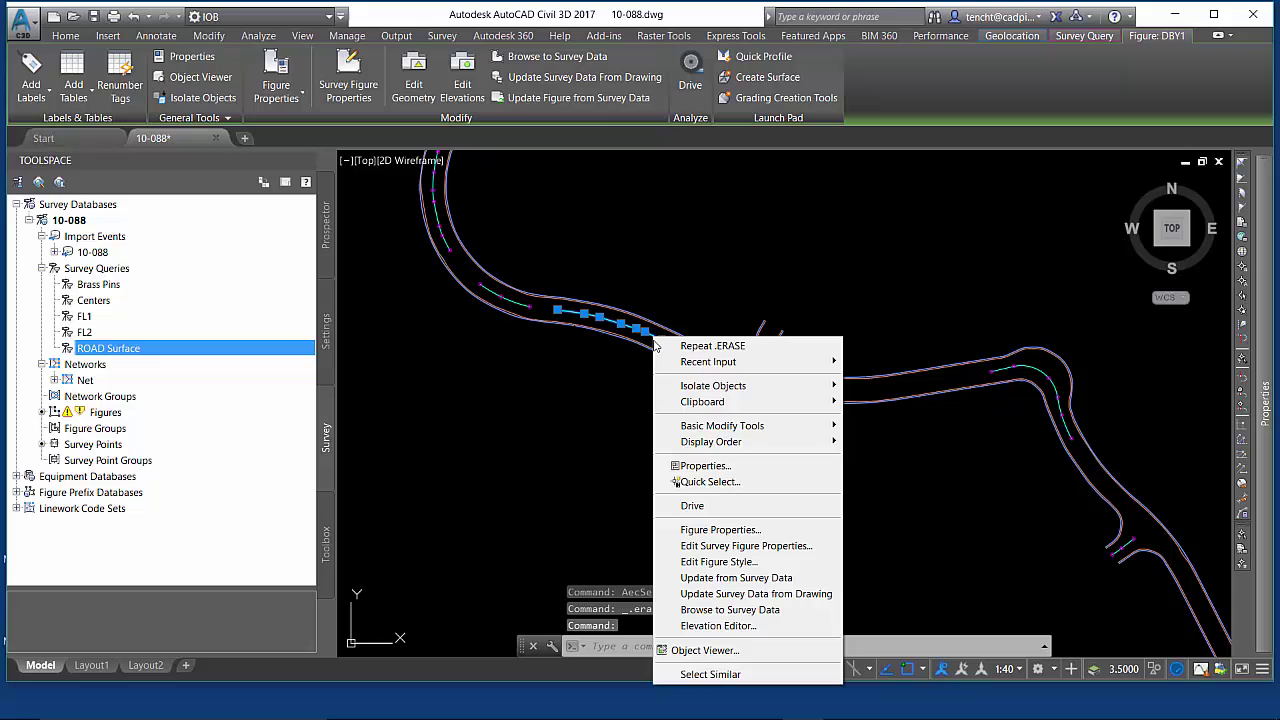
{"action": "left_click", "coordinate": [710, 675]}
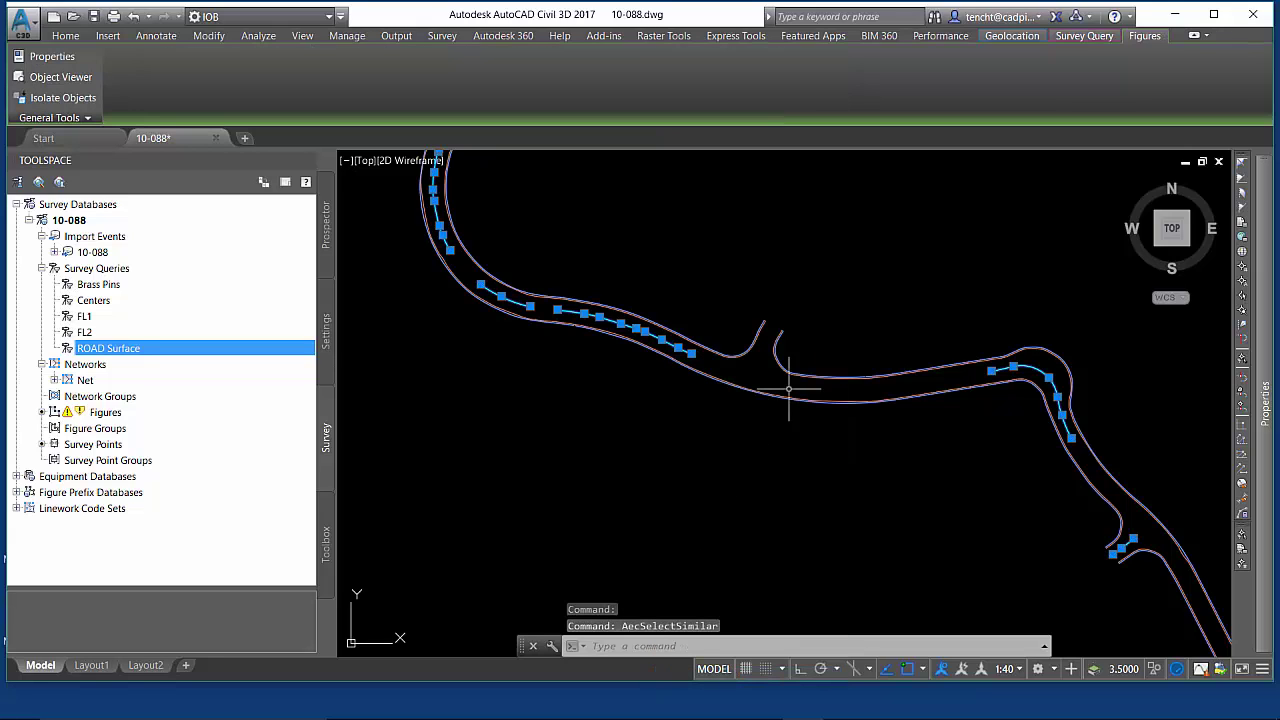
{"action": "key", "text": "Delete"}
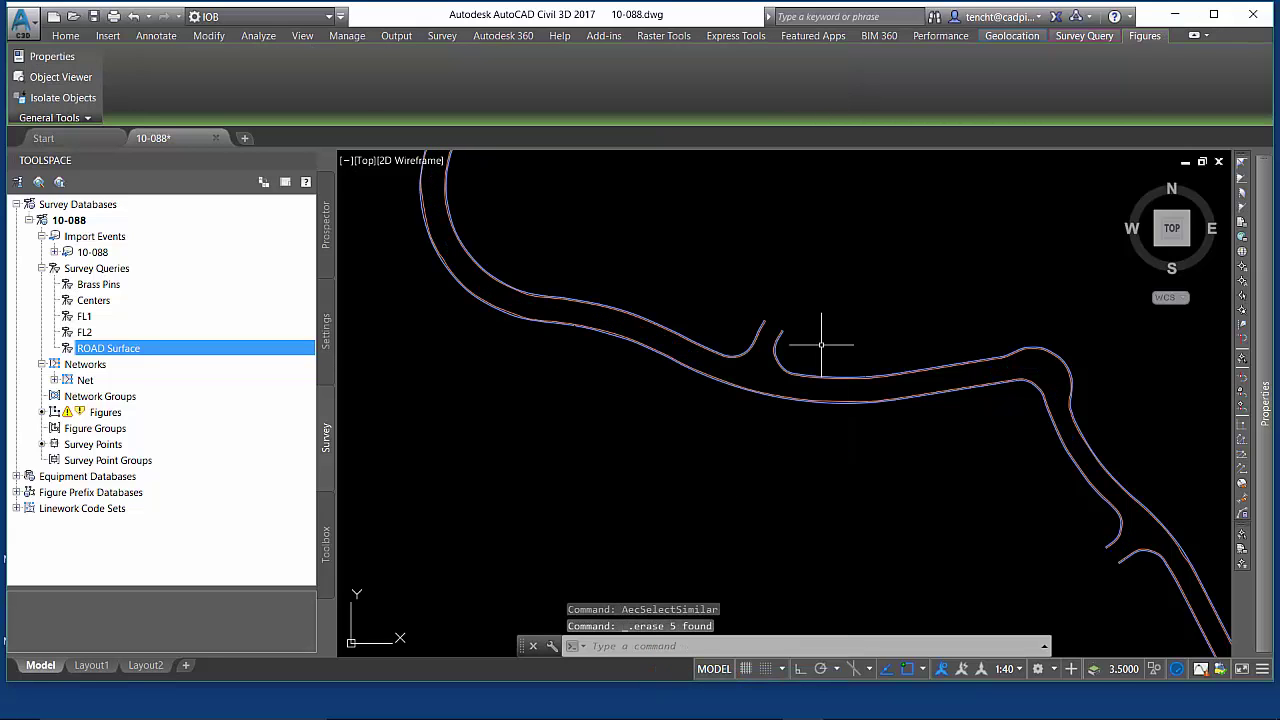
{"action": "scroll", "coordinate": [790, 360], "scroll_direction": "down", "scroll_amount": 3}
{"action": "mouse_move", "coordinate": [751, 380]}
{"action": "middle_mouse_down"}
{"action": "mouse_move", "coordinate": [737, 429]}
{"action": "mouse_move", "coordinate": [648, 388]}
{"action": "mouse_move", "coordinate": [711, 408]}
{"action": "mouse_move", "coordinate": [729, 437]}
{"action": "middle_mouse_up"}
{"action": "scroll", "coordinate": [709, 389], "scroll_direction": "up", "scroll_amount": 2}
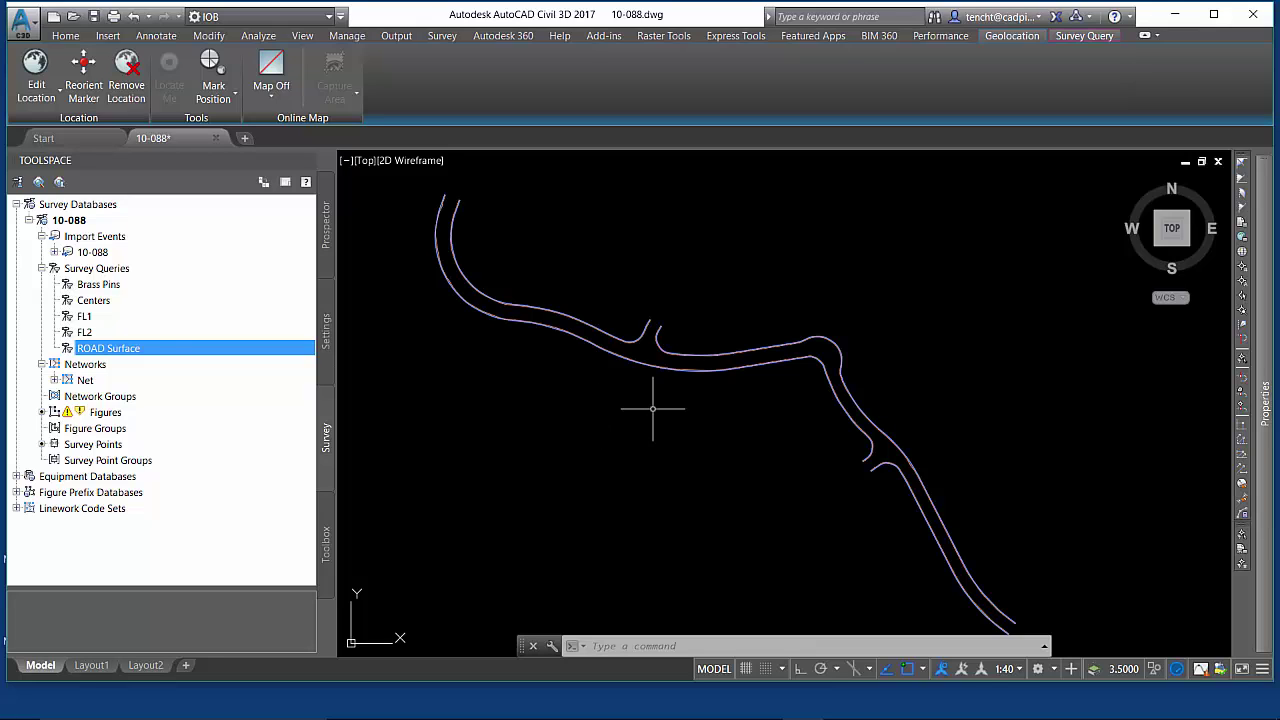
Remove the ROAD Surface linework from the drawing, then UNDO once to restore the road edges.
{"action": "right_click", "coordinate": [118, 351]}
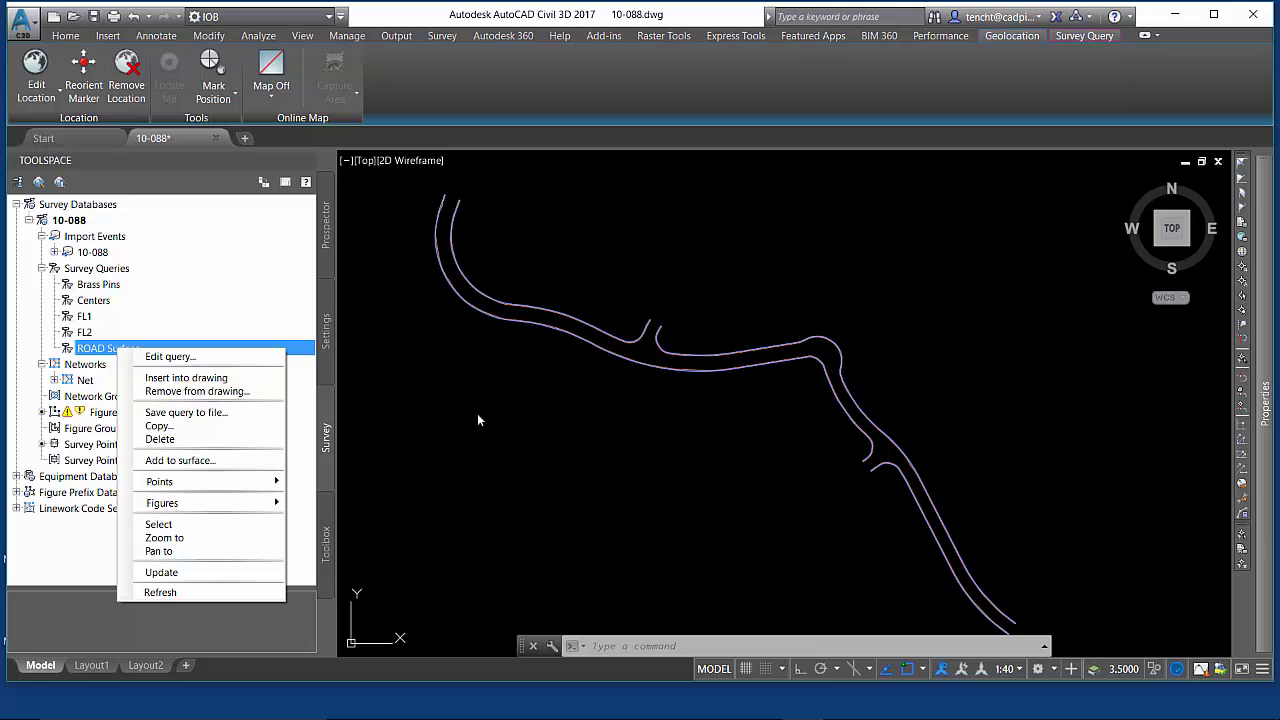
{"action": "left_click", "coordinate": [214, 391]}
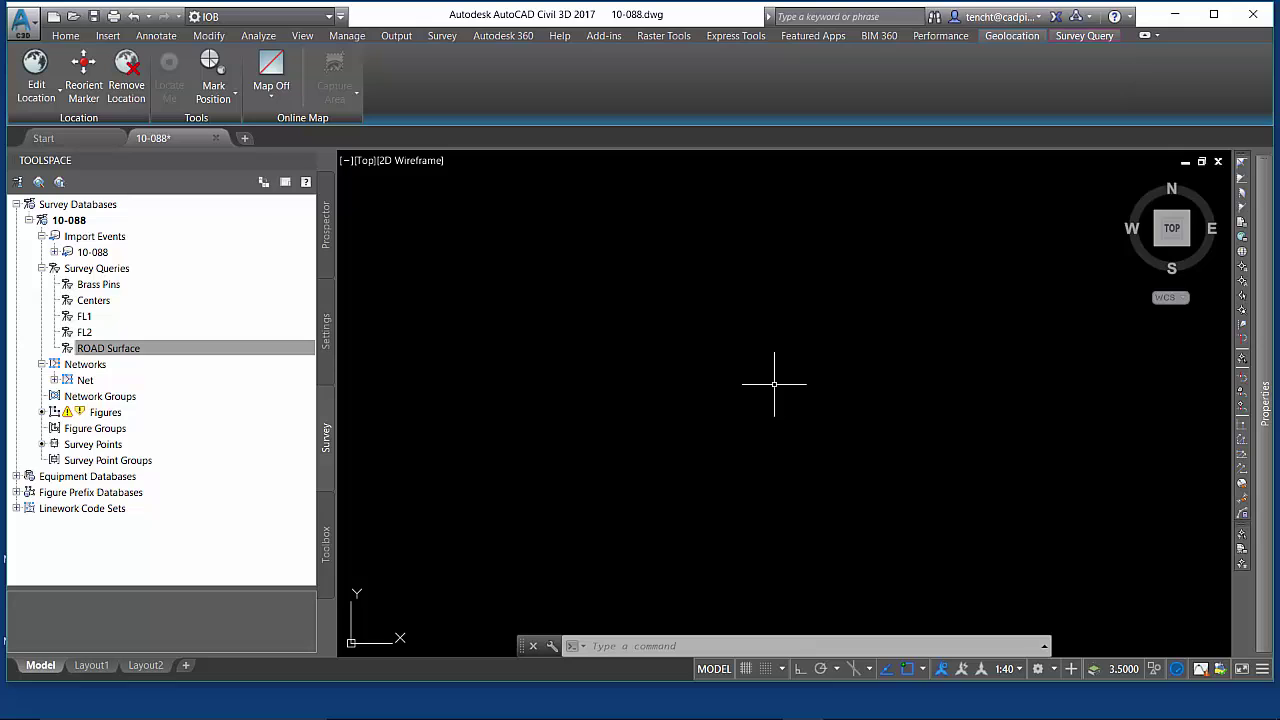
{"action": "type", "text": "undo"}
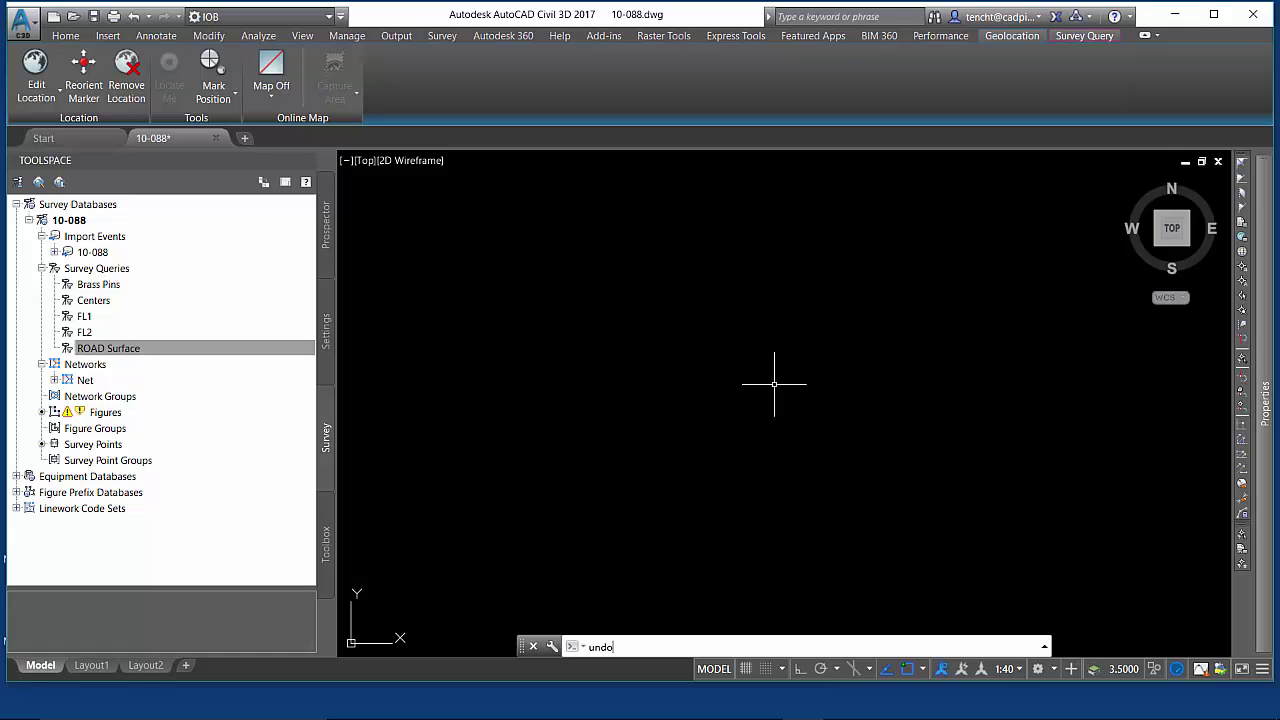
{"action": "key", "text": "Return"}
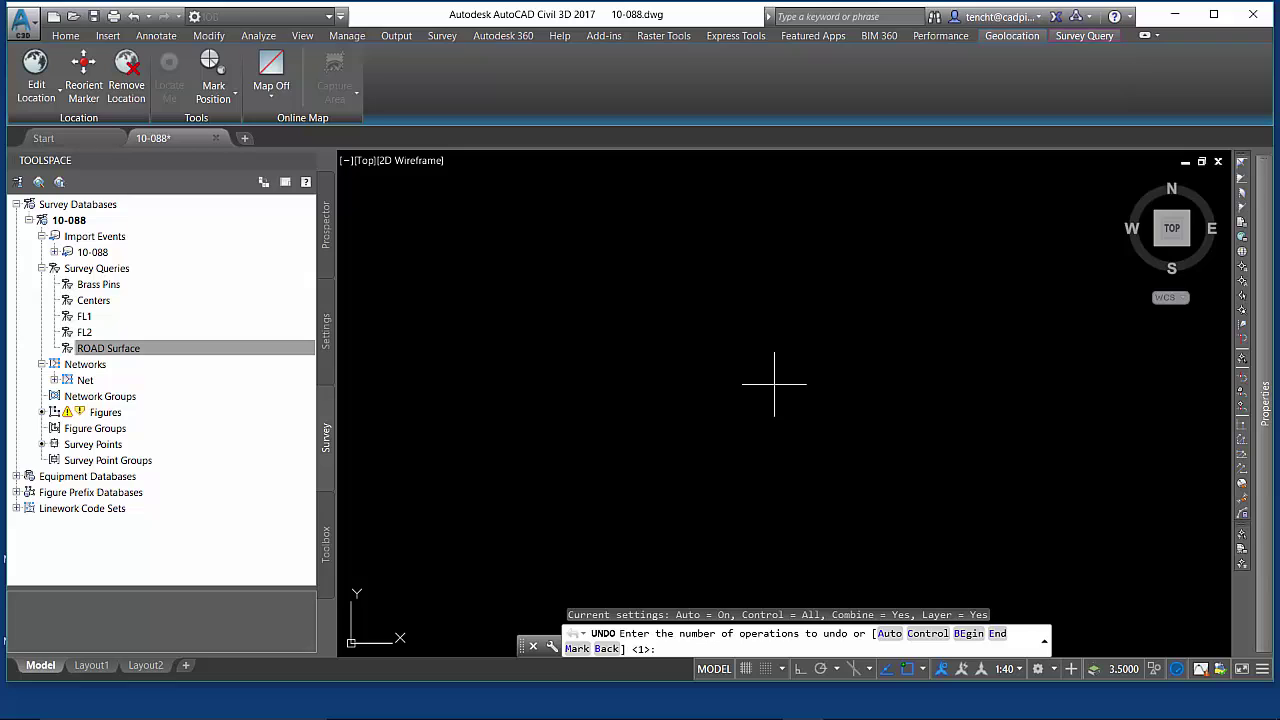
{"action": "key", "text": "Return"}
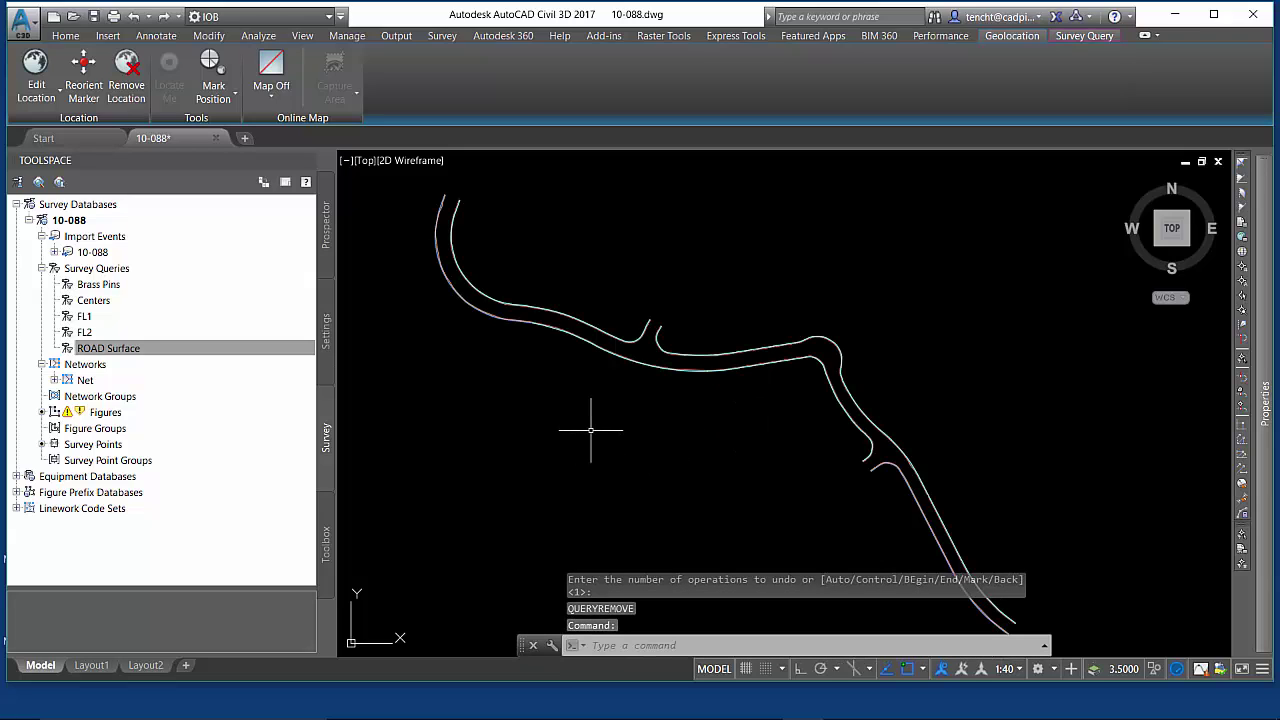
{"action": "scroll", "coordinate": [590, 430], "scroll_direction": "down", "scroll_amount": 4}
{"action": "scroll", "coordinate": [604, 427], "scroll_direction": "up", "scroll_amount": 4}
{"action": "middle_click_drag", "start_coordinate": [604, 427], "coordinate": [606, 449]}
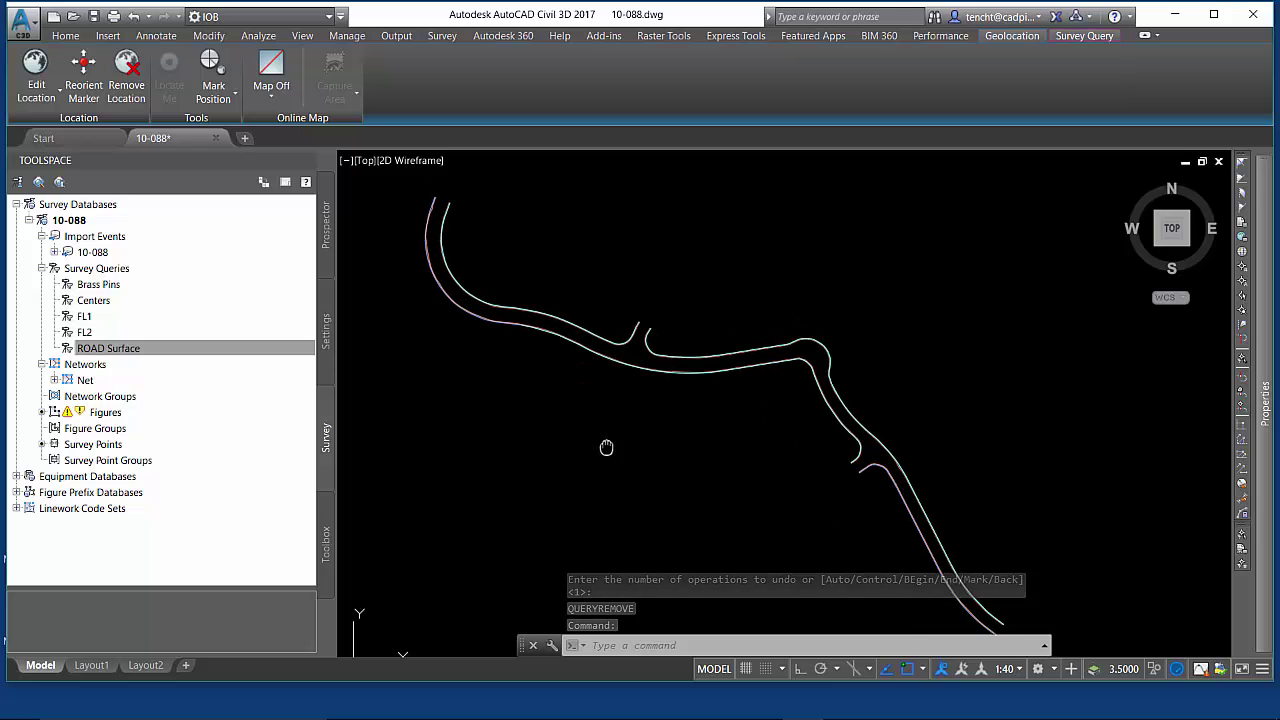
{"action": "left_click", "coordinate": [125, 349]}
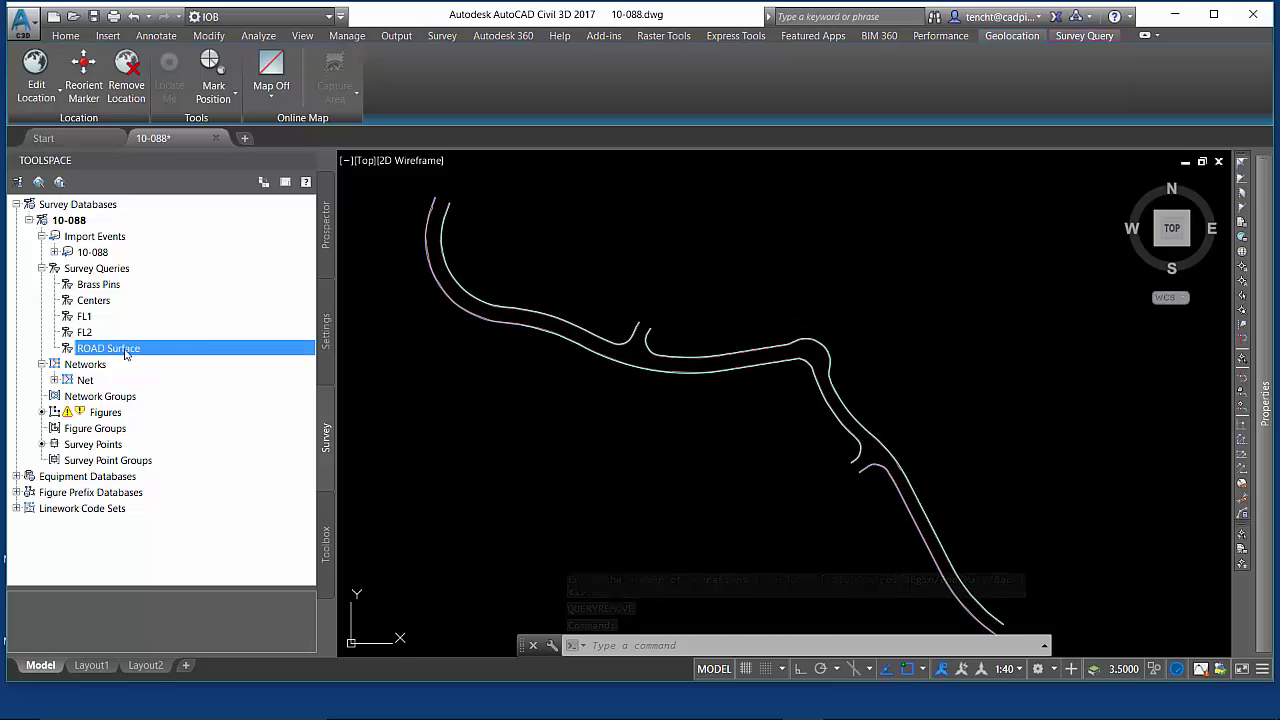
Remove the survey Figures from the drawing, confirming with Yes.
{"action": "left_click", "coordinate": [108, 413]}
{"action": "right_click", "coordinate": [110, 415]}
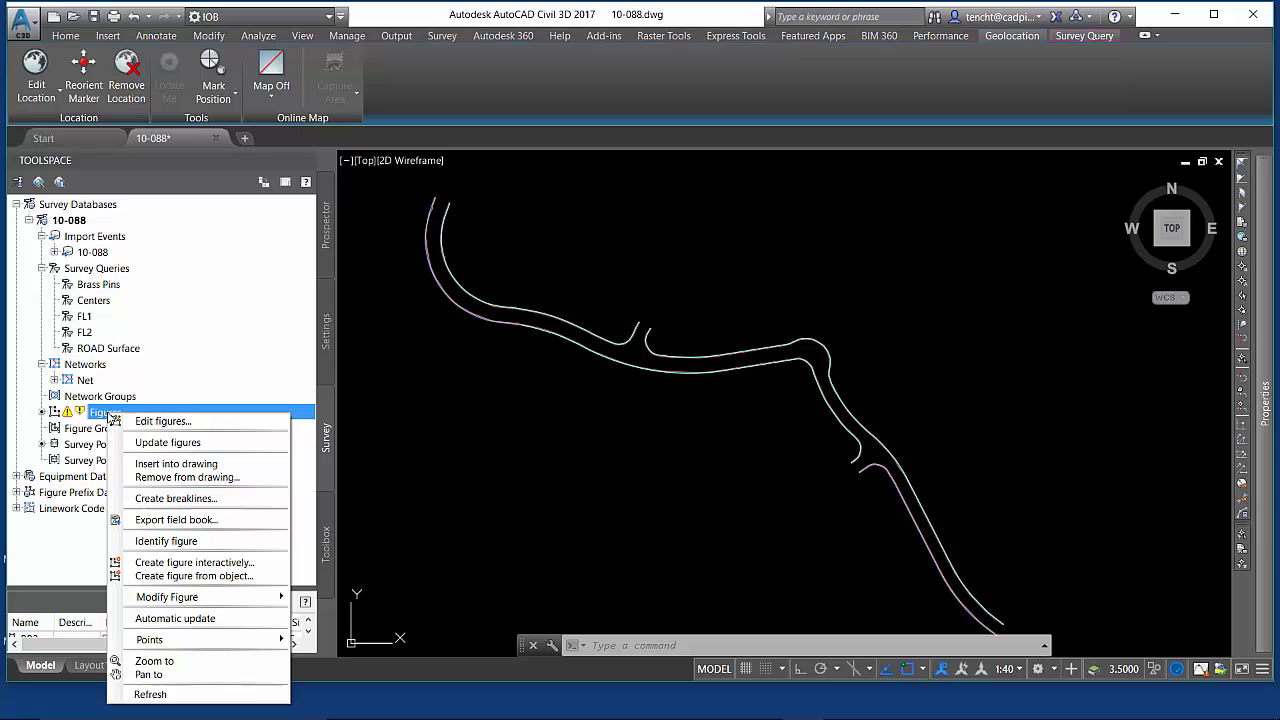
{"action": "left_click", "coordinate": [197, 478]}
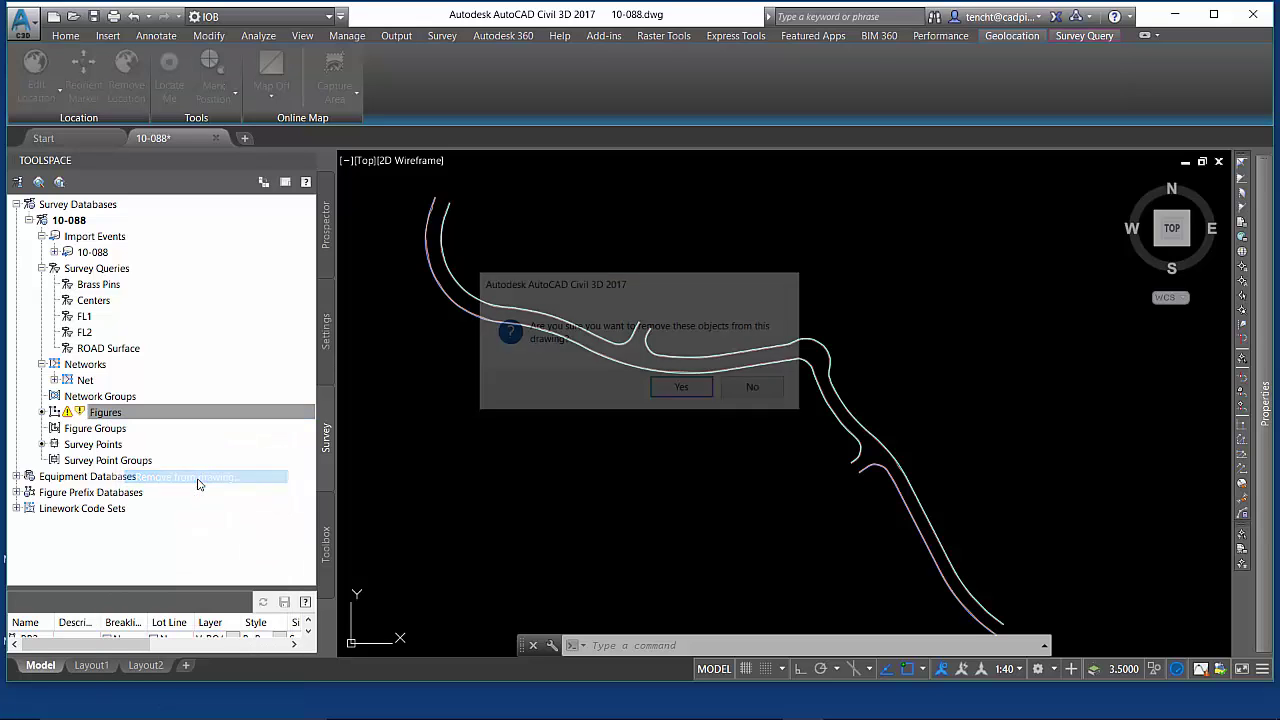
{"action": "left_click", "coordinate": [681, 389]}
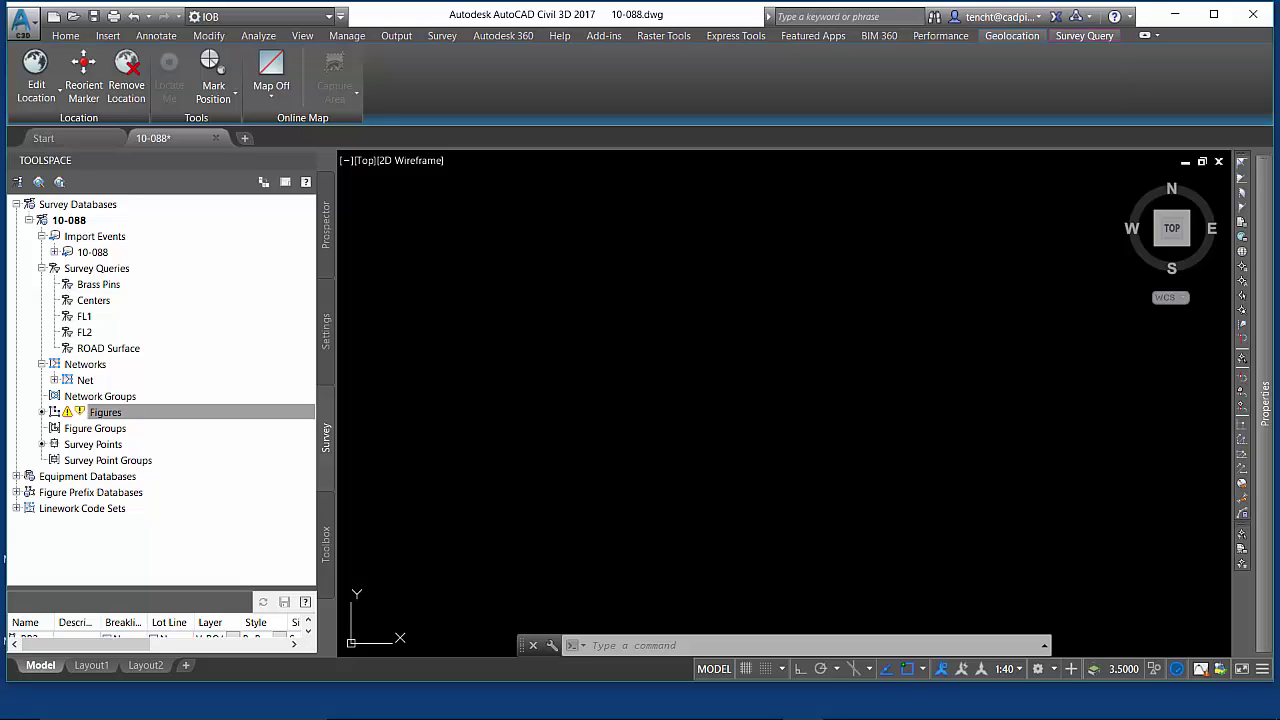
Insert the Survey Points into the drawing from the survey database.
{"action": "left_click", "coordinate": [100, 446]}
{"action": "right_click", "coordinate": [101, 448]}
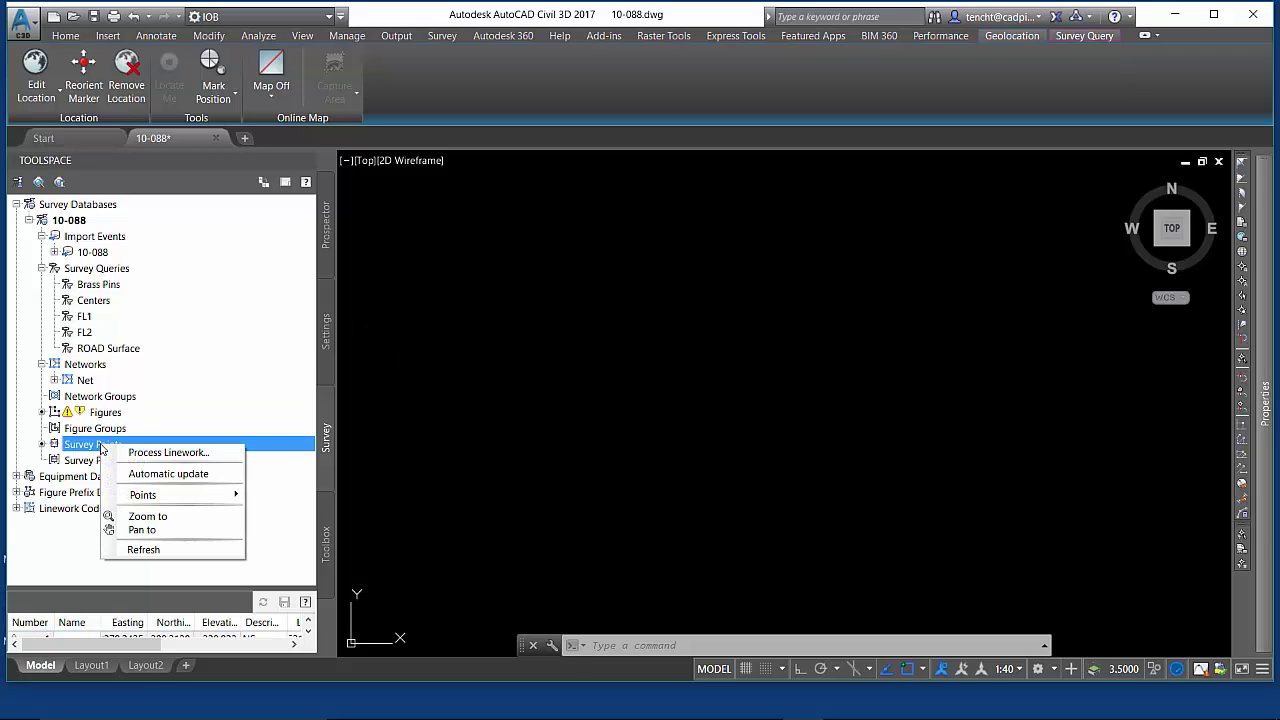
{"action": "mouse_move", "coordinate": [172, 500]}
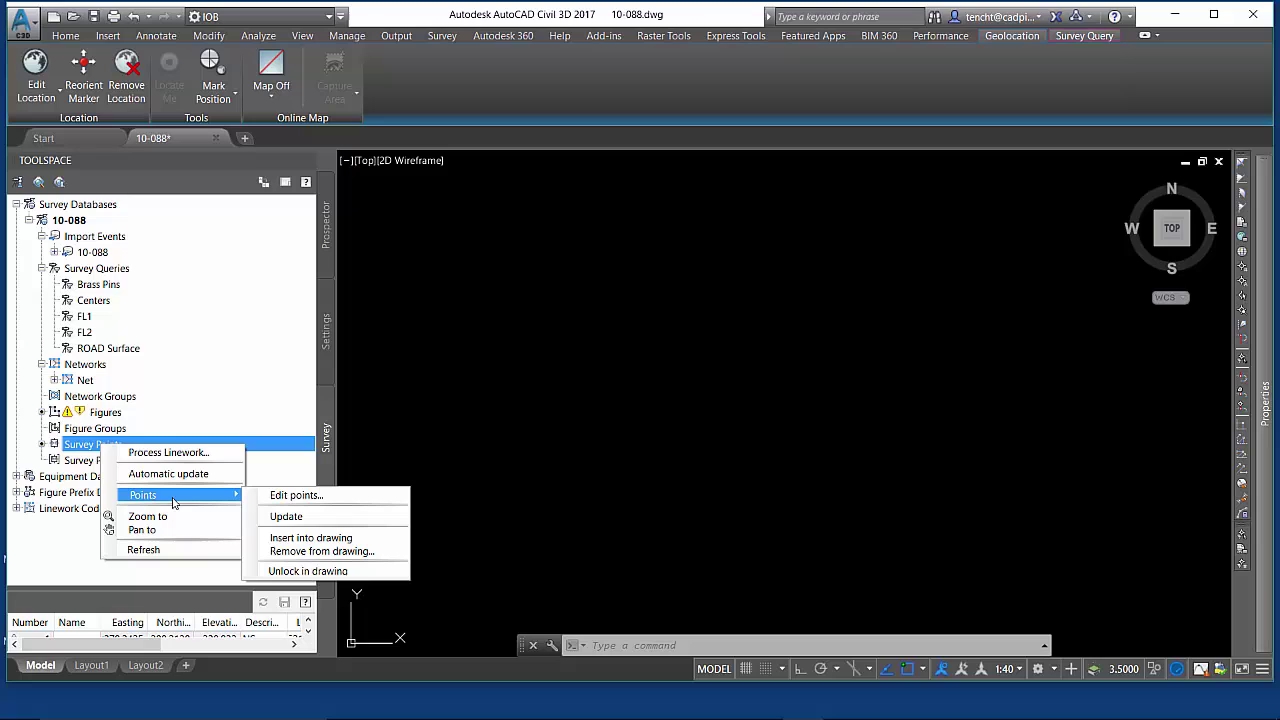
{"action": "left_click", "coordinate": [340, 538]}
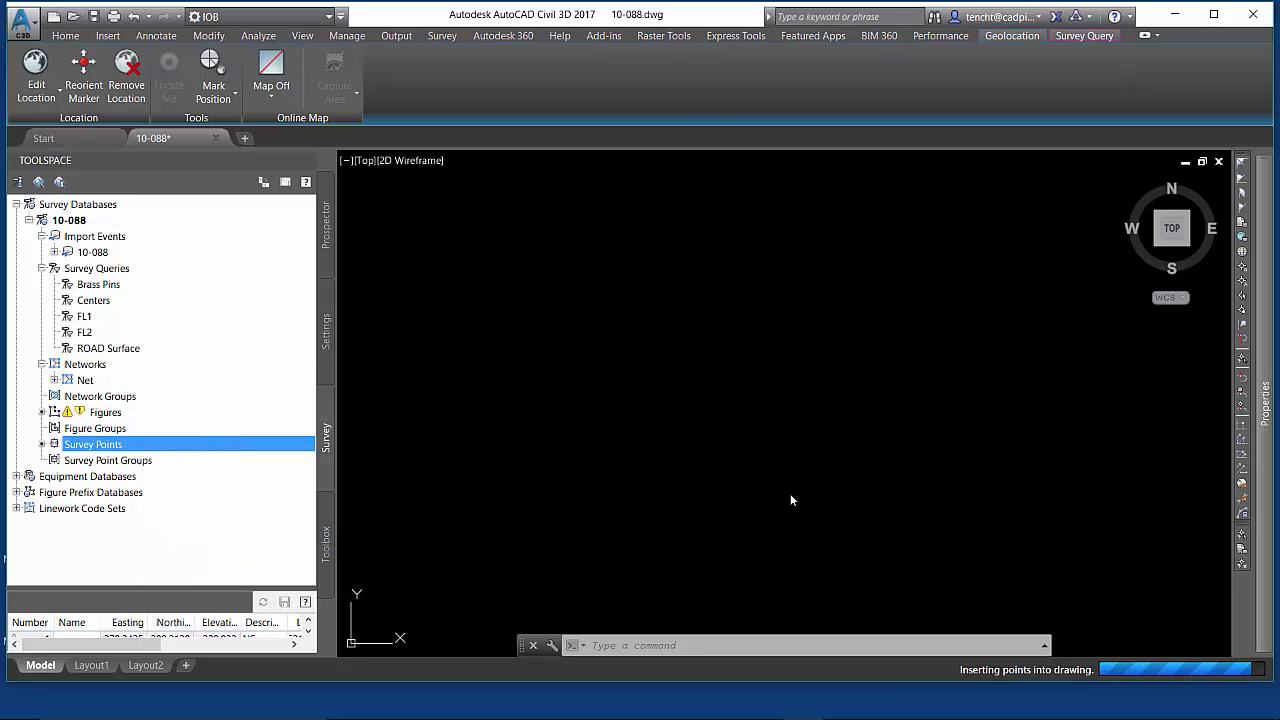
In Prospector, list the drawing's Points and enlarge the list view.
{"action": "left_click", "coordinate": [325, 222]}
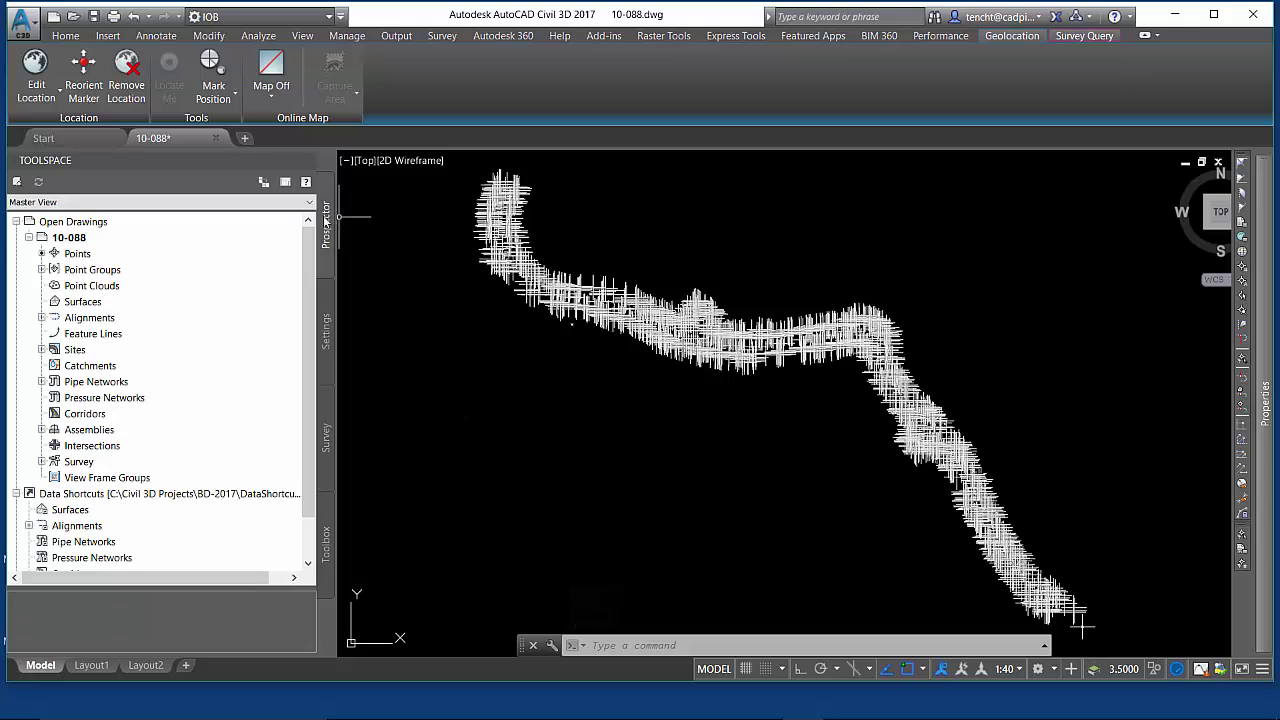
{"action": "left_click", "coordinate": [78, 254]}
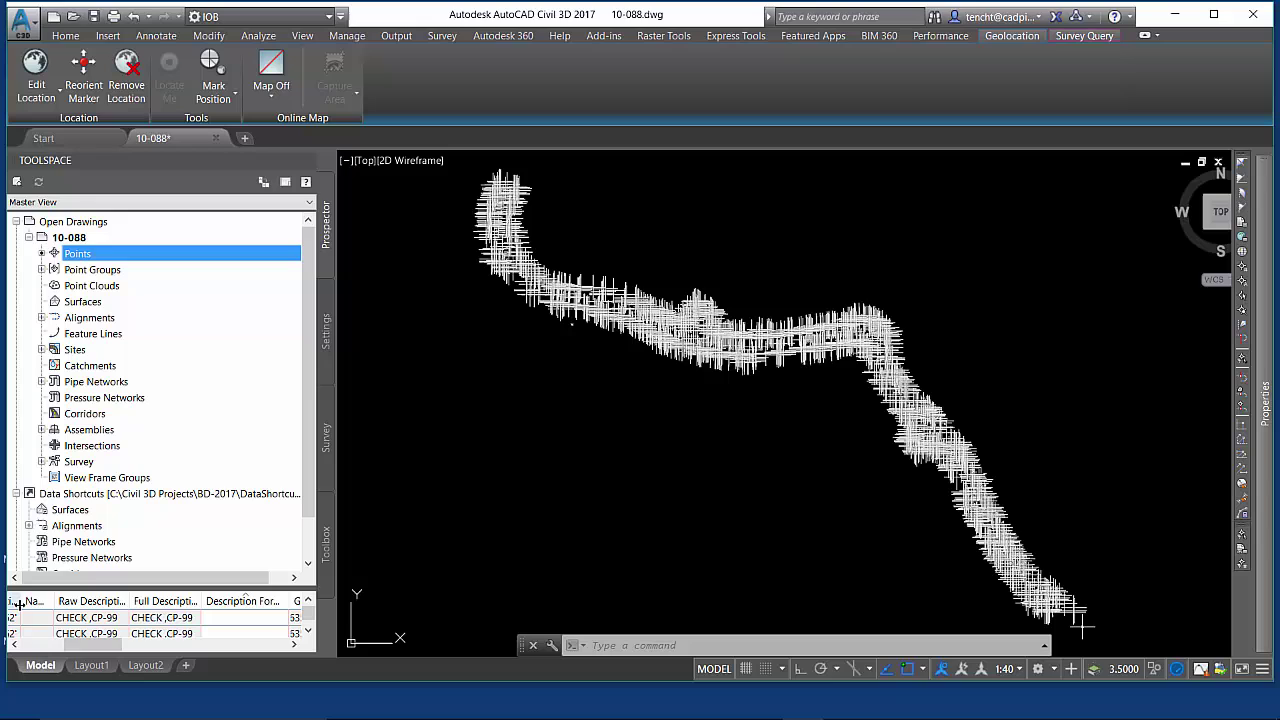
{"action": "left_click_drag", "start_coordinate": [188, 590], "coordinate": [188, 470]}
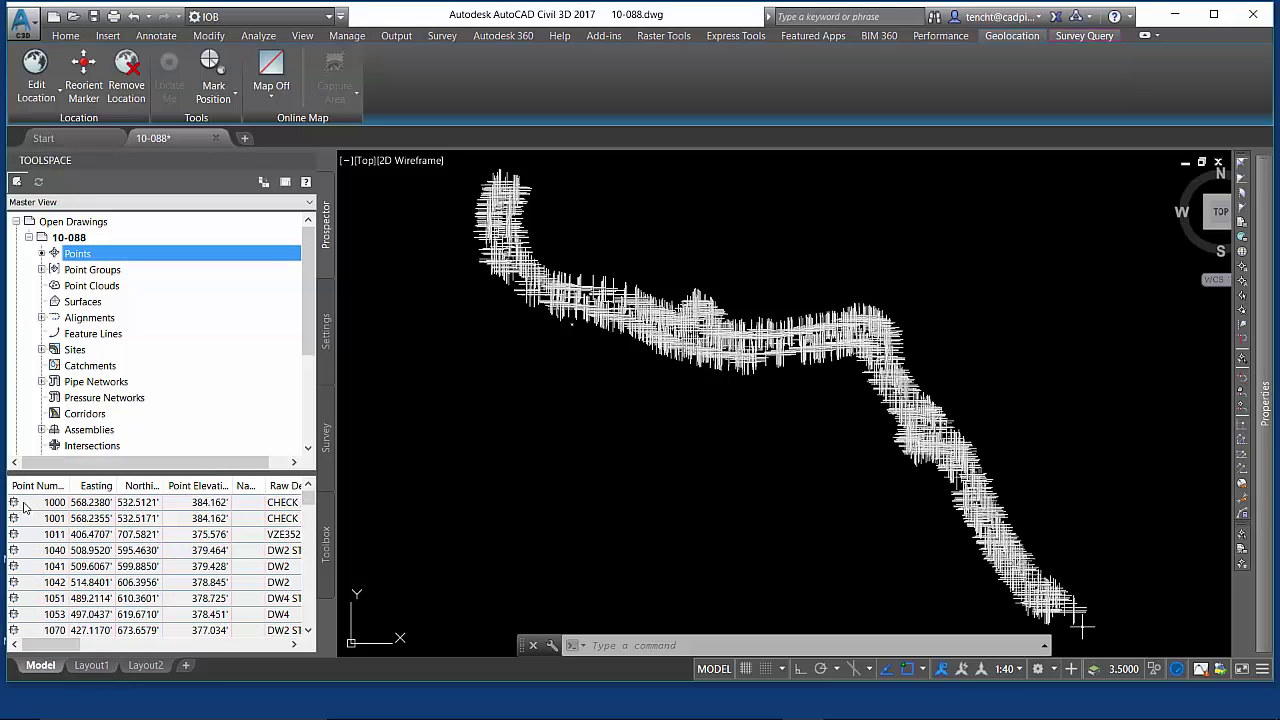
{"action": "mouse_move", "coordinate": [16, 630]}
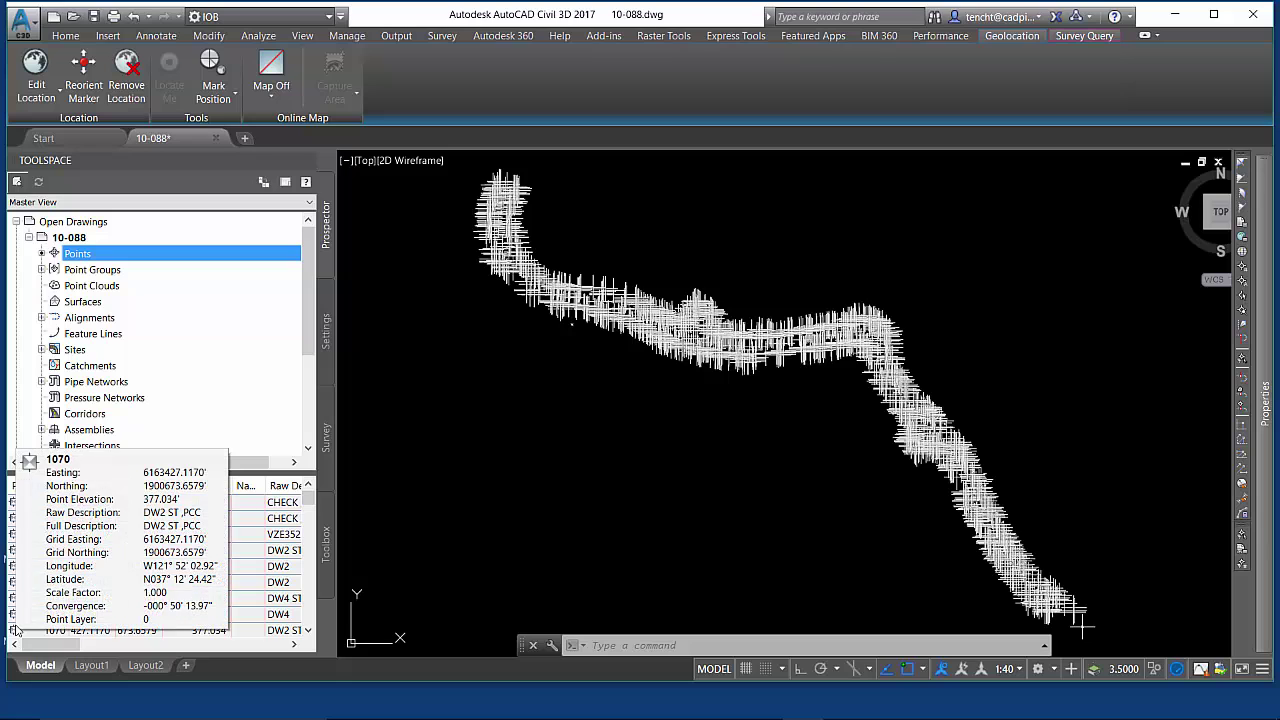
Update the Point Groups so _All Points holds 2142 points.
{"action": "left_click", "coordinate": [106, 276]}
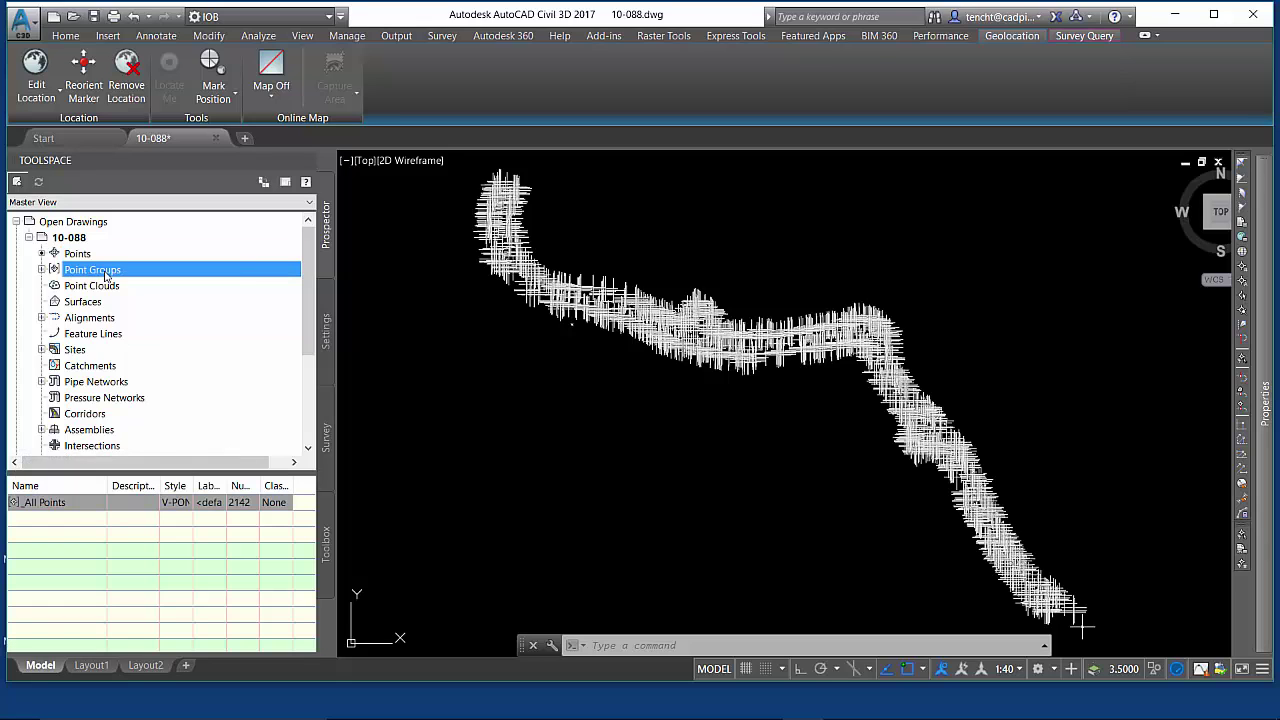
{"action": "right_click", "coordinate": [117, 271]}
{"action": "left_click", "coordinate": [150, 337]}
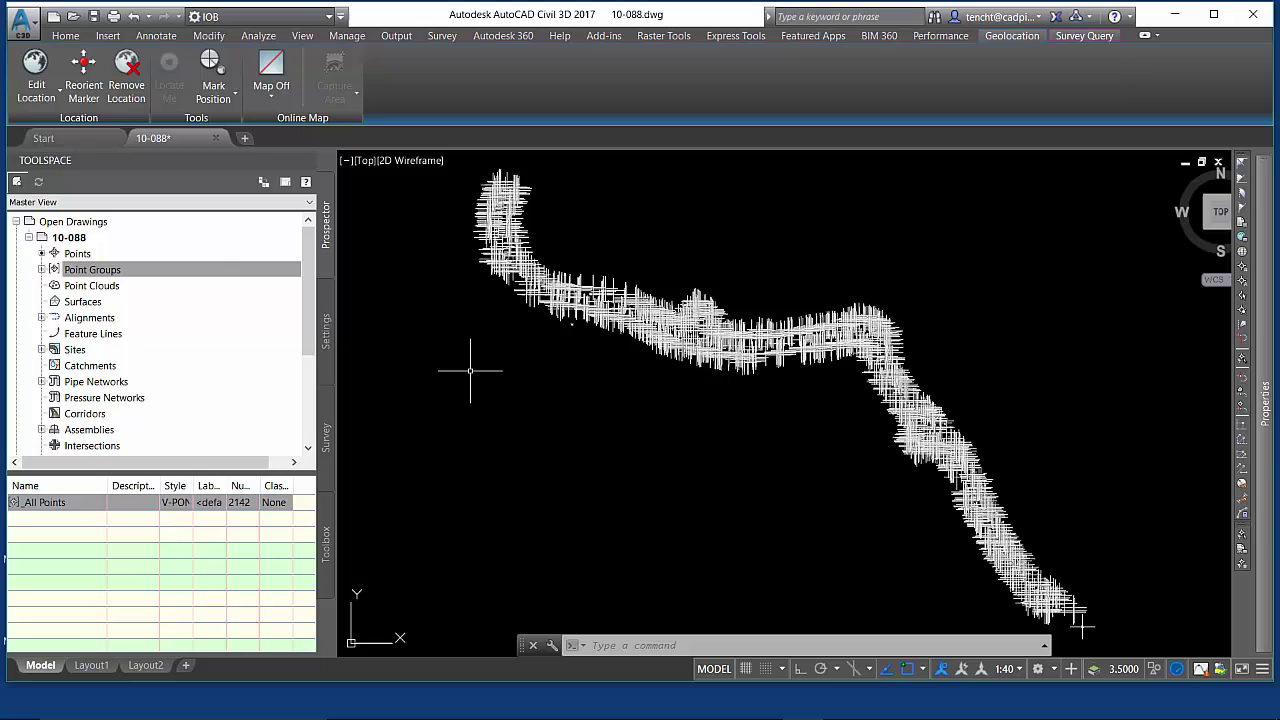
Move the CSJS-L#-PS-D description key set up two places to fourth in the search order.
{"action": "left_click", "coordinate": [326, 325]}
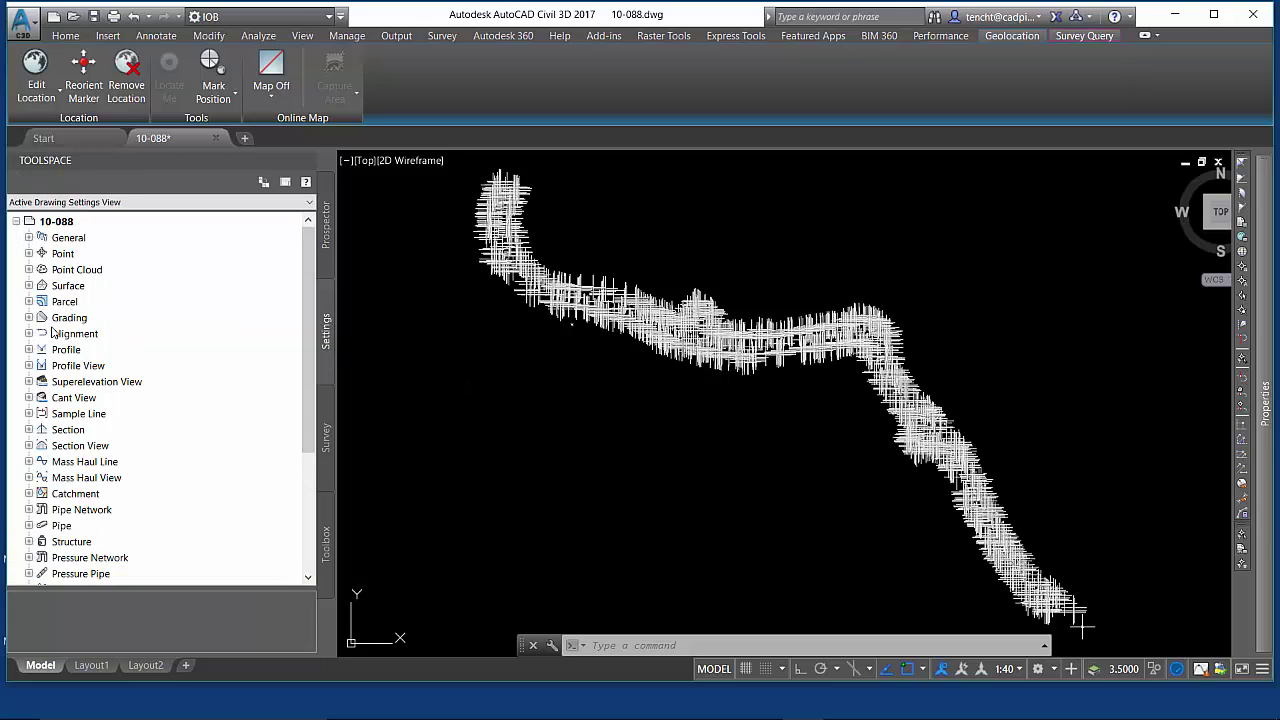
{"action": "left_click", "coordinate": [29, 254]}
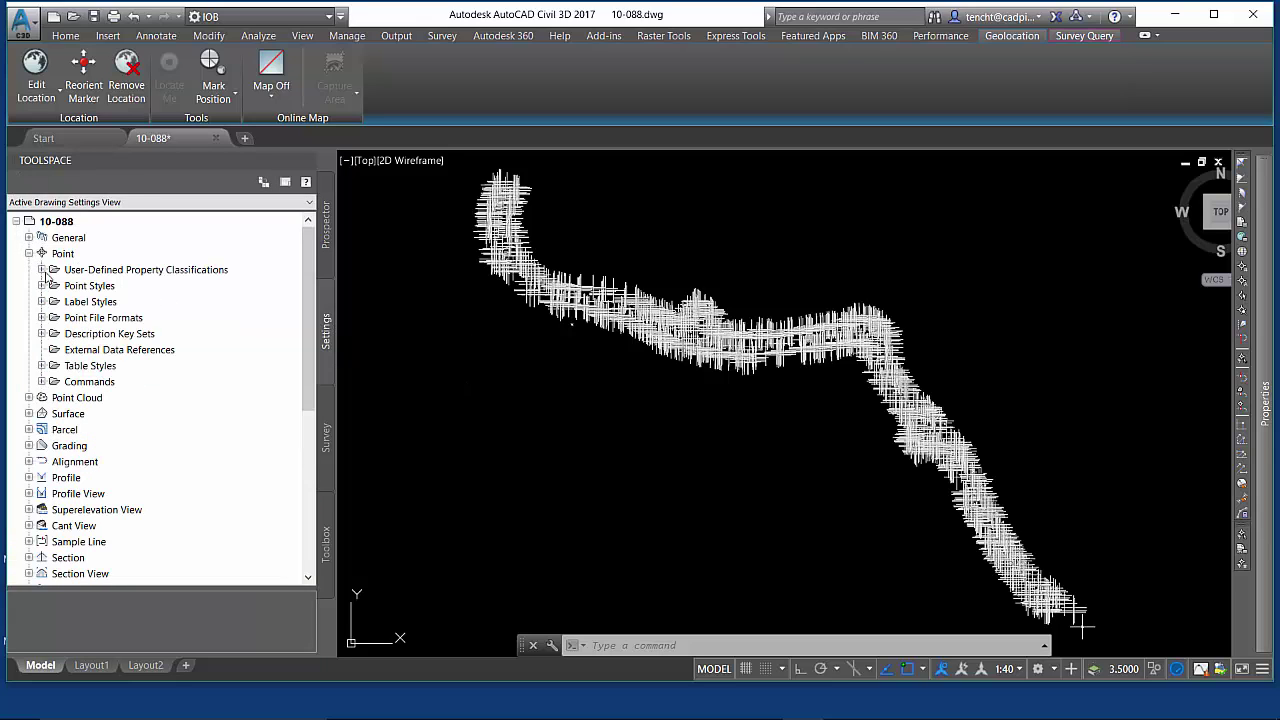
{"action": "left_click", "coordinate": [140, 335]}
{"action": "right_click", "coordinate": [143, 334]}
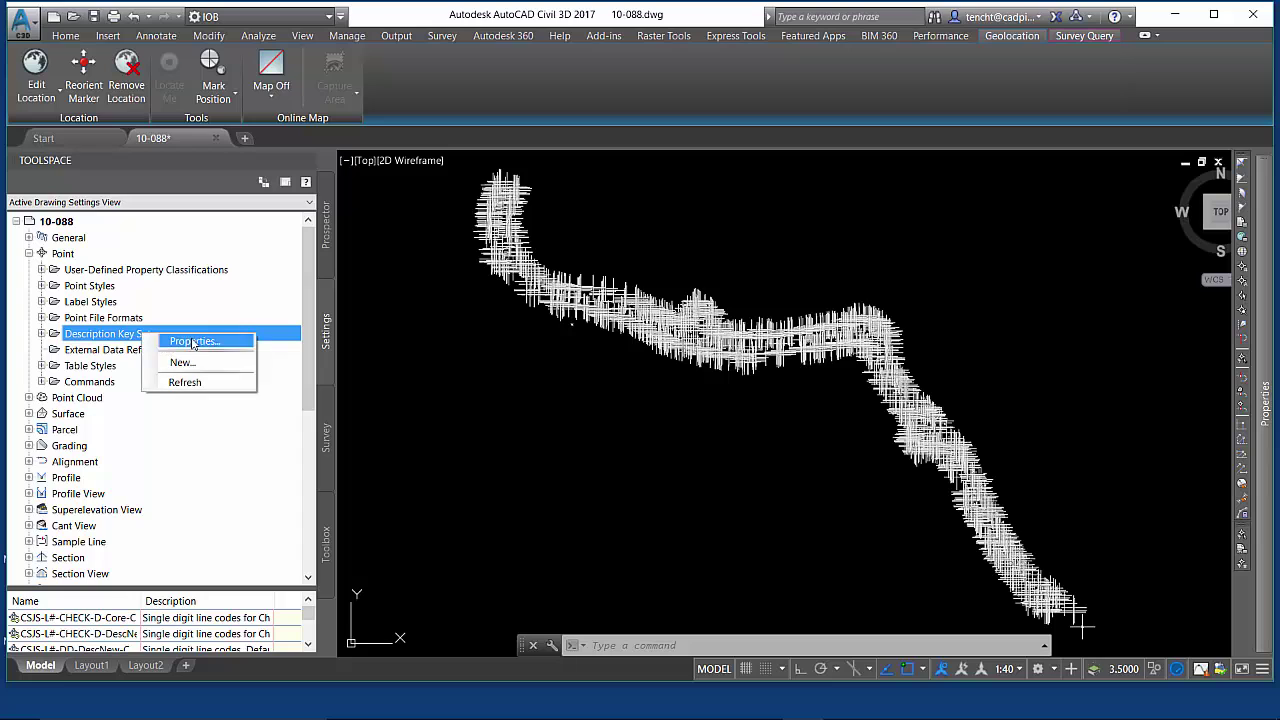
{"action": "left_click", "coordinate": [193, 342]}
{"action": "left_click", "coordinate": [590, 365]}
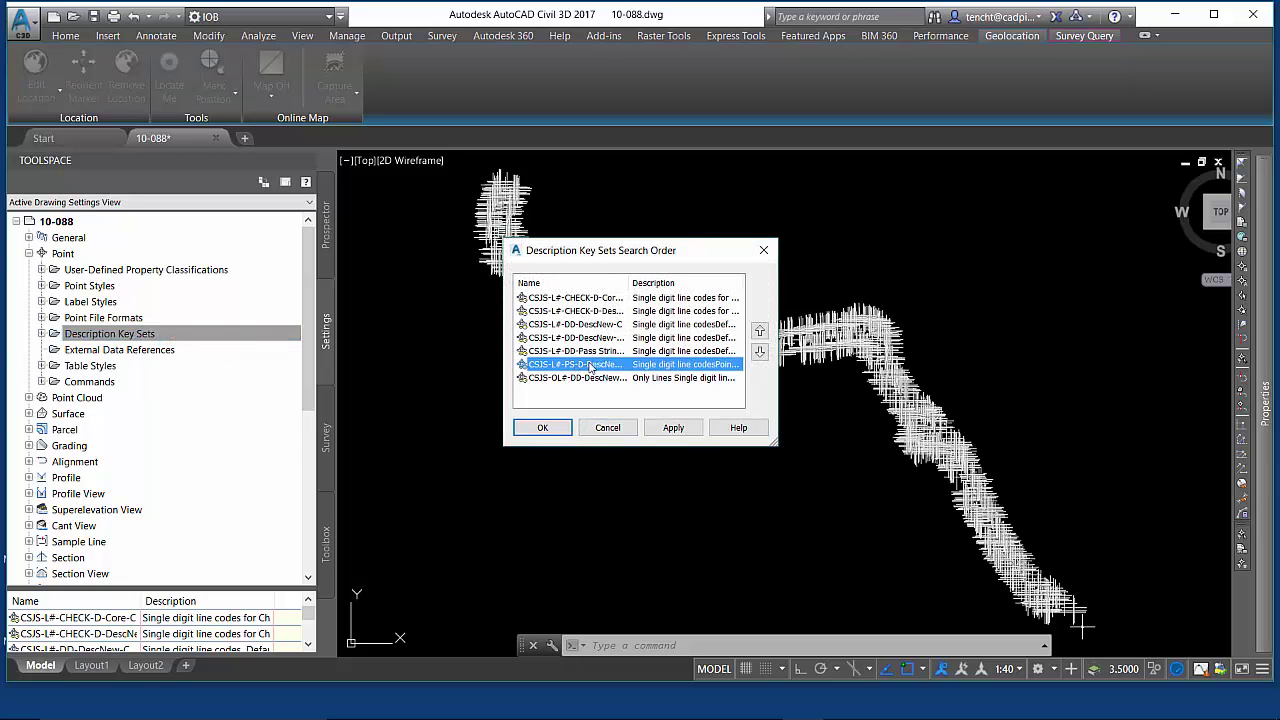
{"action": "left_click", "coordinate": [760, 331]}
{"action": "left_click", "coordinate": [760, 331]}
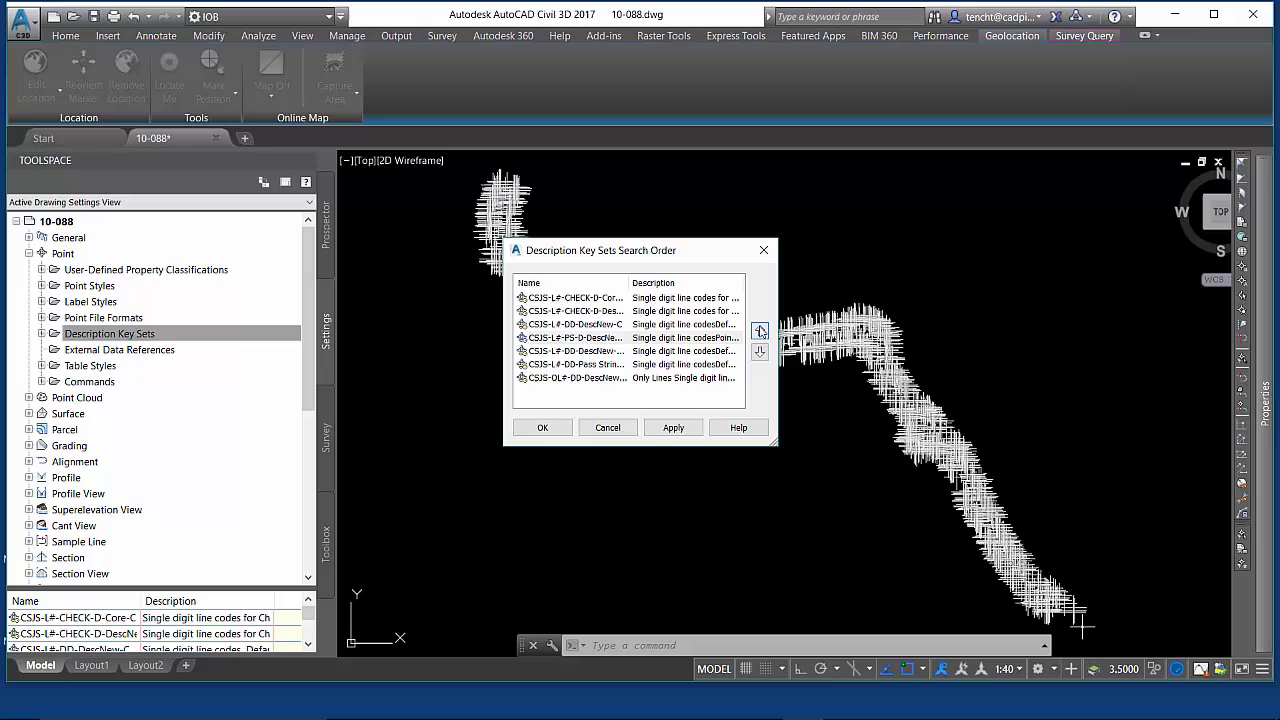
{"action": "left_click", "coordinate": [556, 427]}
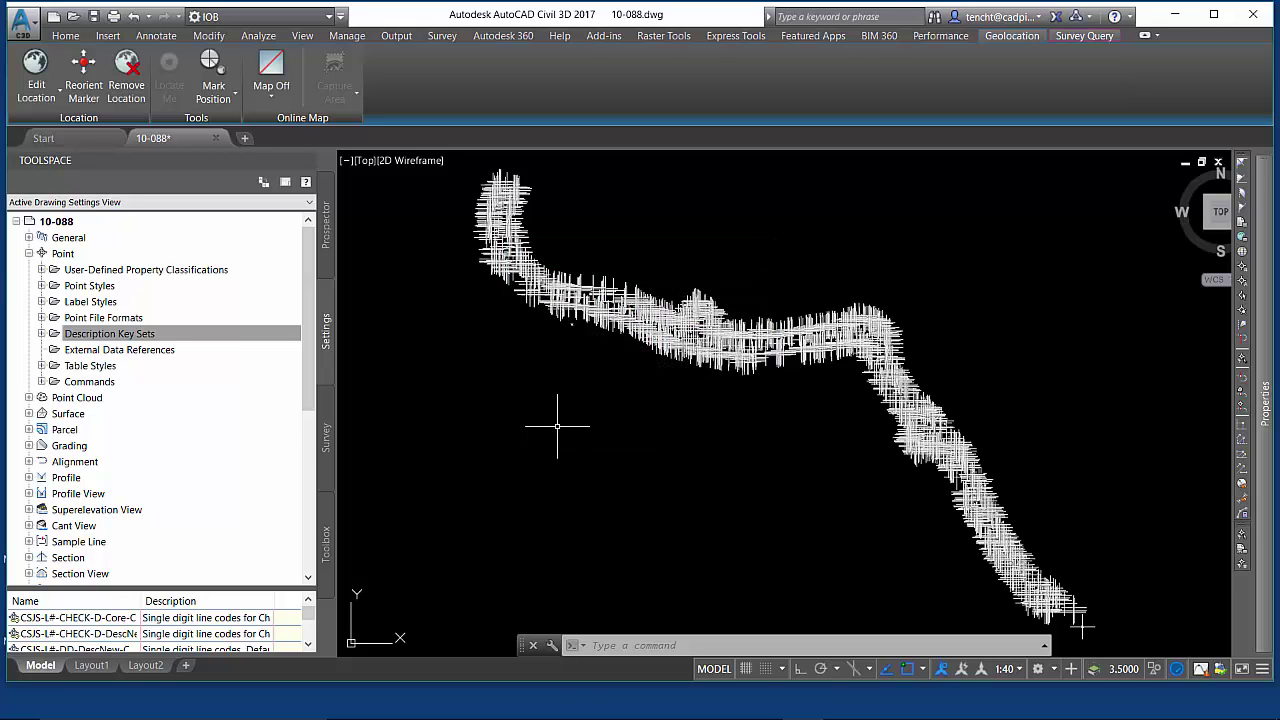
Remove the Survey Points from the drawing, confirming with Yes.
{"action": "left_click", "coordinate": [326, 458]}
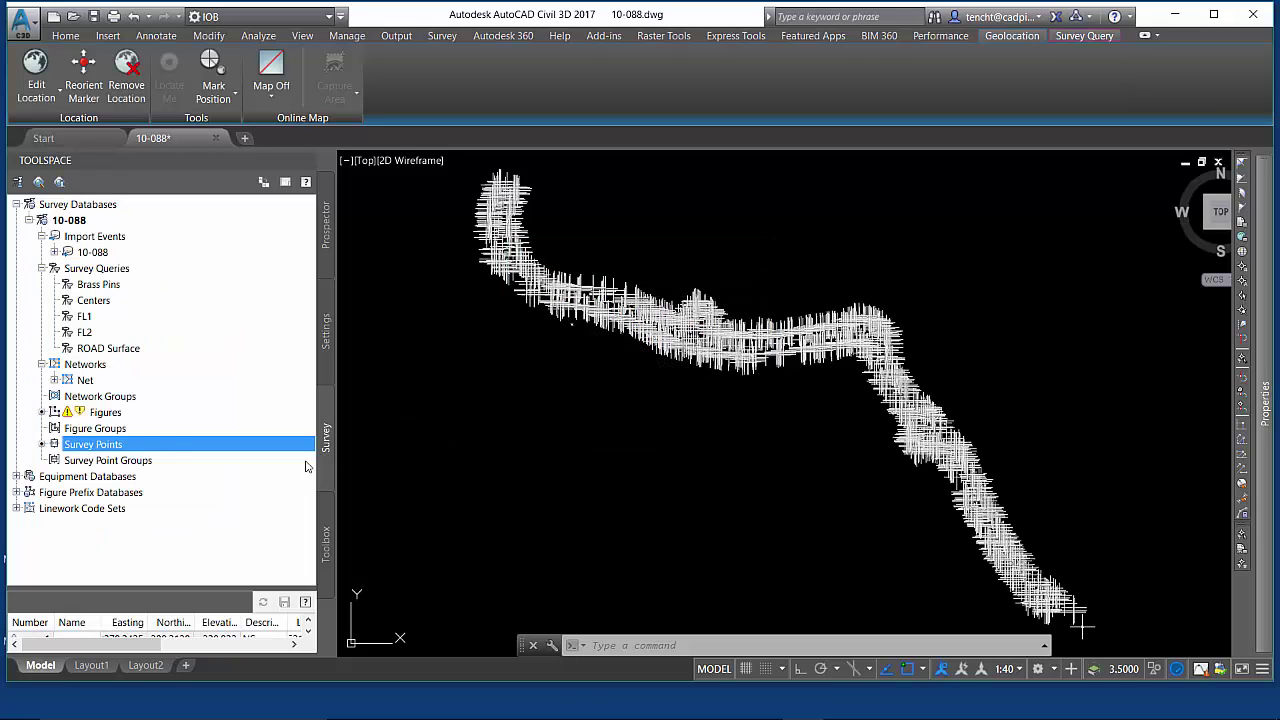
{"action": "right_click", "coordinate": [136, 452]}
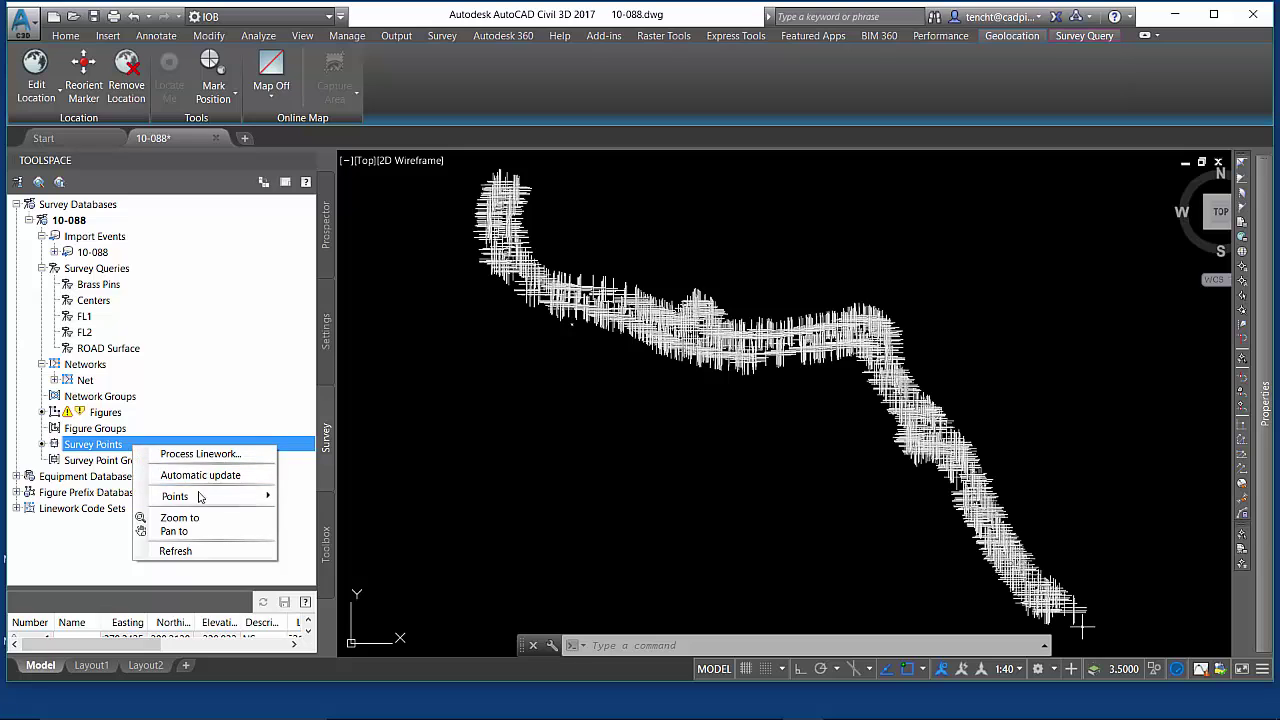
{"action": "mouse_move", "coordinate": [199, 497]}
{"action": "left_click", "coordinate": [354, 553]}
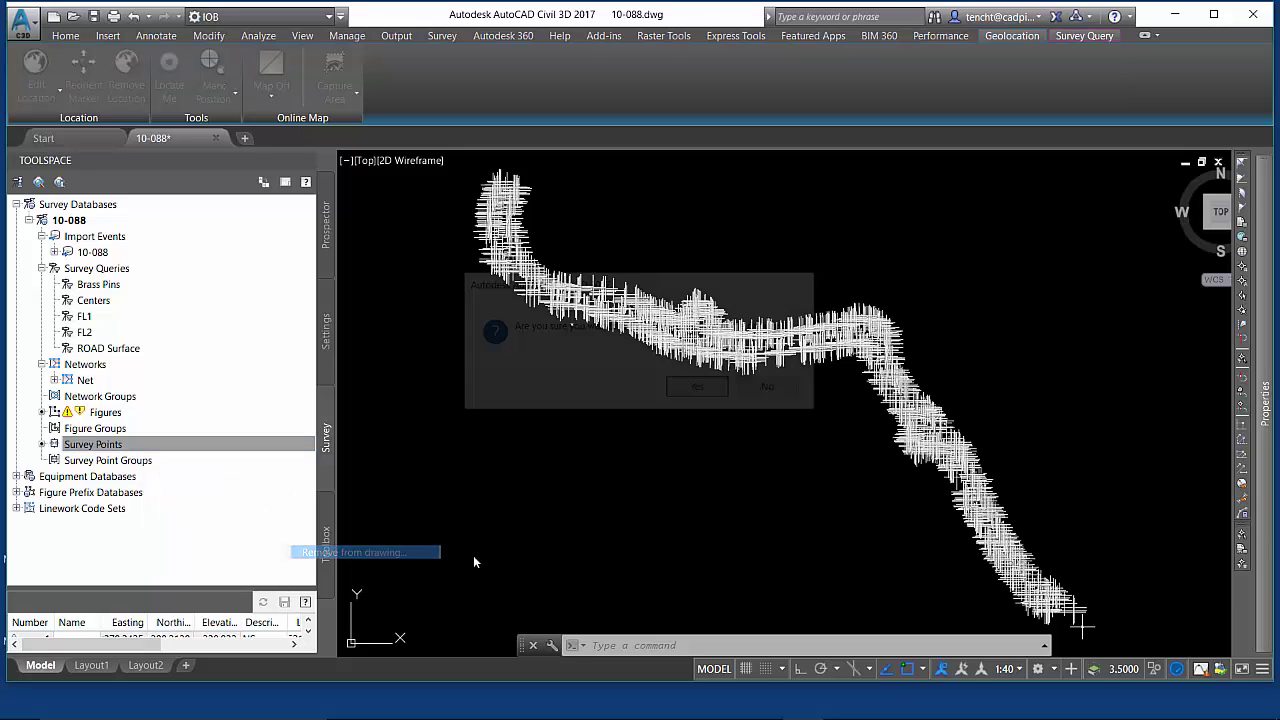
{"action": "left_click", "coordinate": [698, 391]}
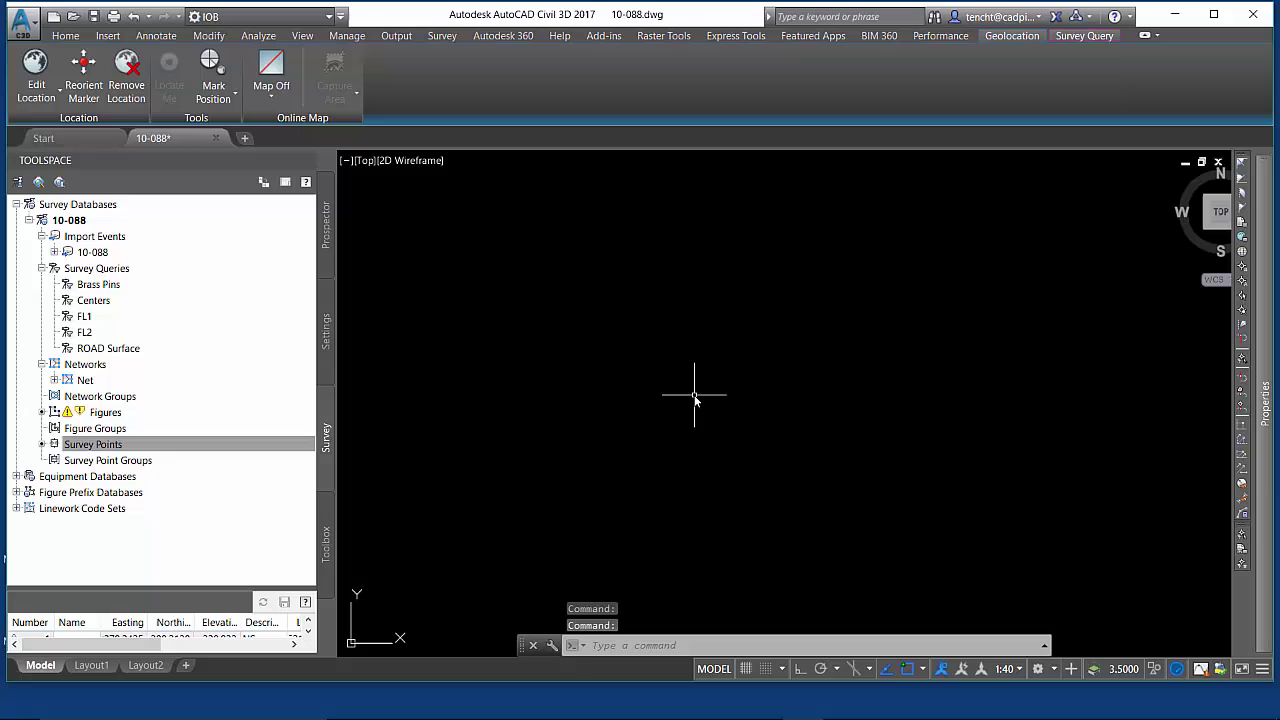
Insert the Survey Points back into the drawing from the survey database.
{"action": "left_click", "coordinate": [72, 446]}
{"action": "right_click", "coordinate": [98, 446]}
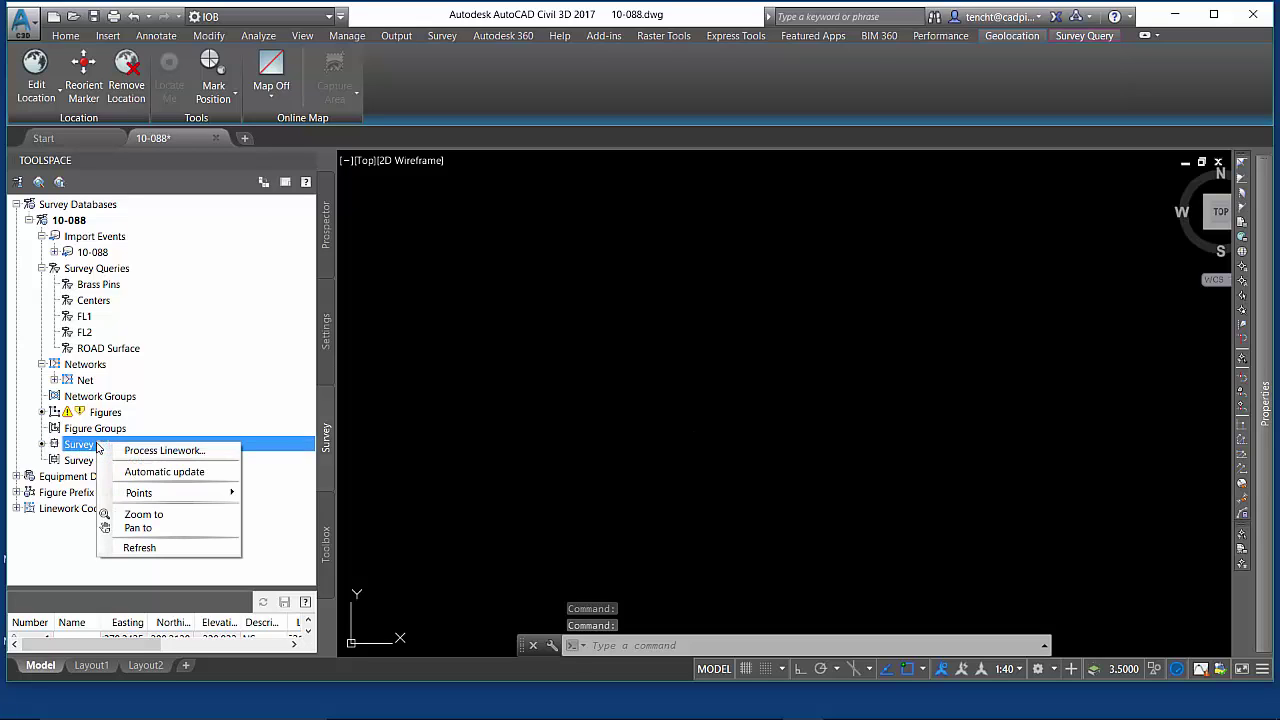
{"action": "mouse_move", "coordinate": [175, 493]}
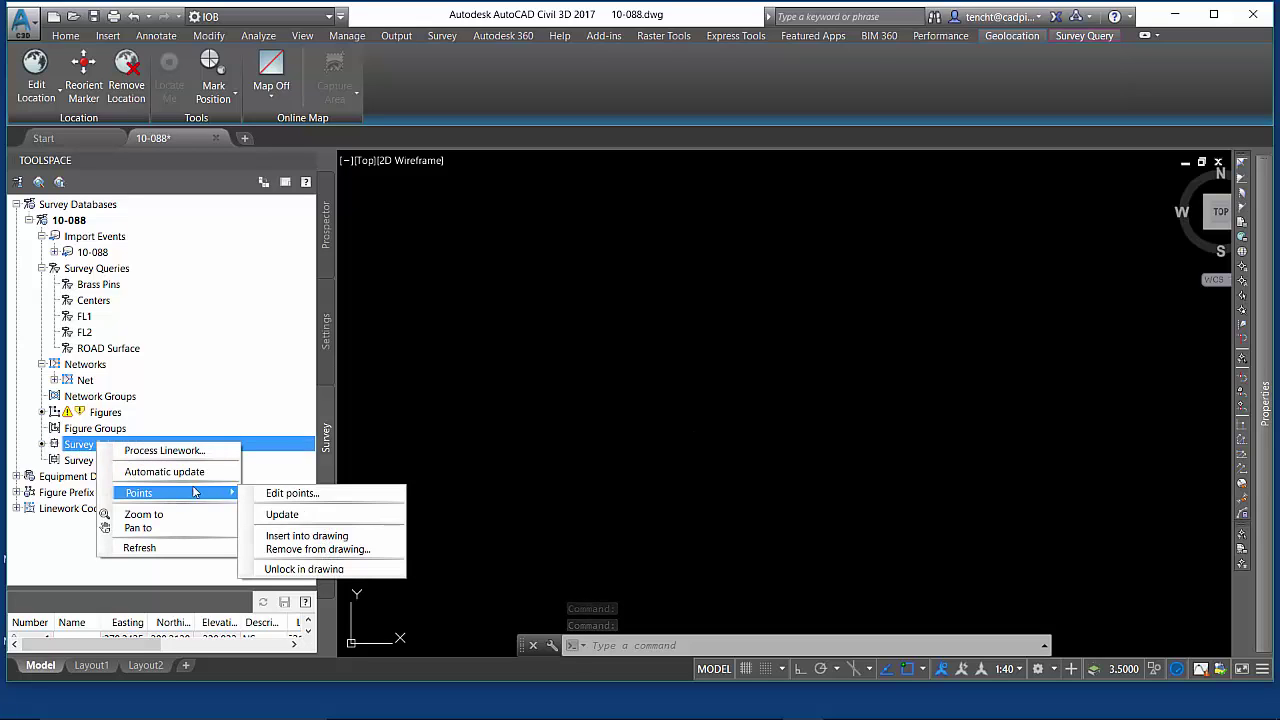
{"action": "left_click", "coordinate": [328, 537]}
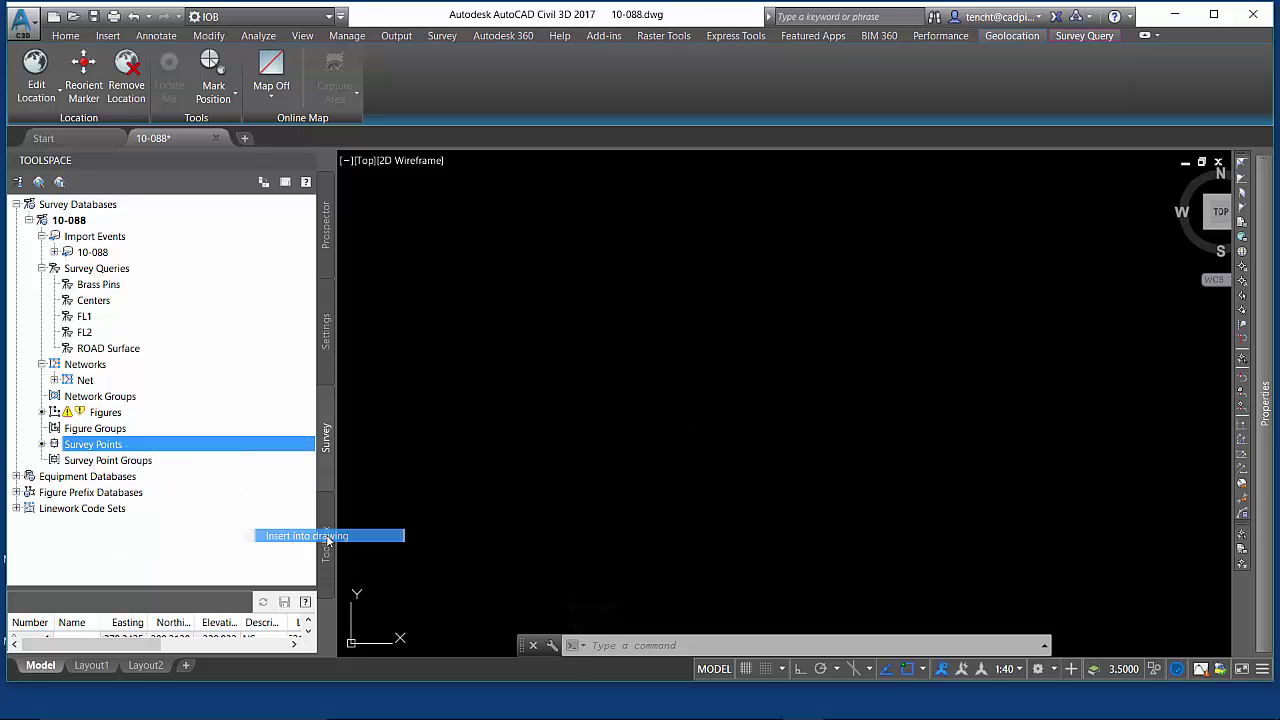
Zoom to extents and pan to view all the reinserted survey points along the road.
{"action": "middle_click", "coordinate": [732, 517]}
{"action": "middle_click", "coordinate": [732, 517]}
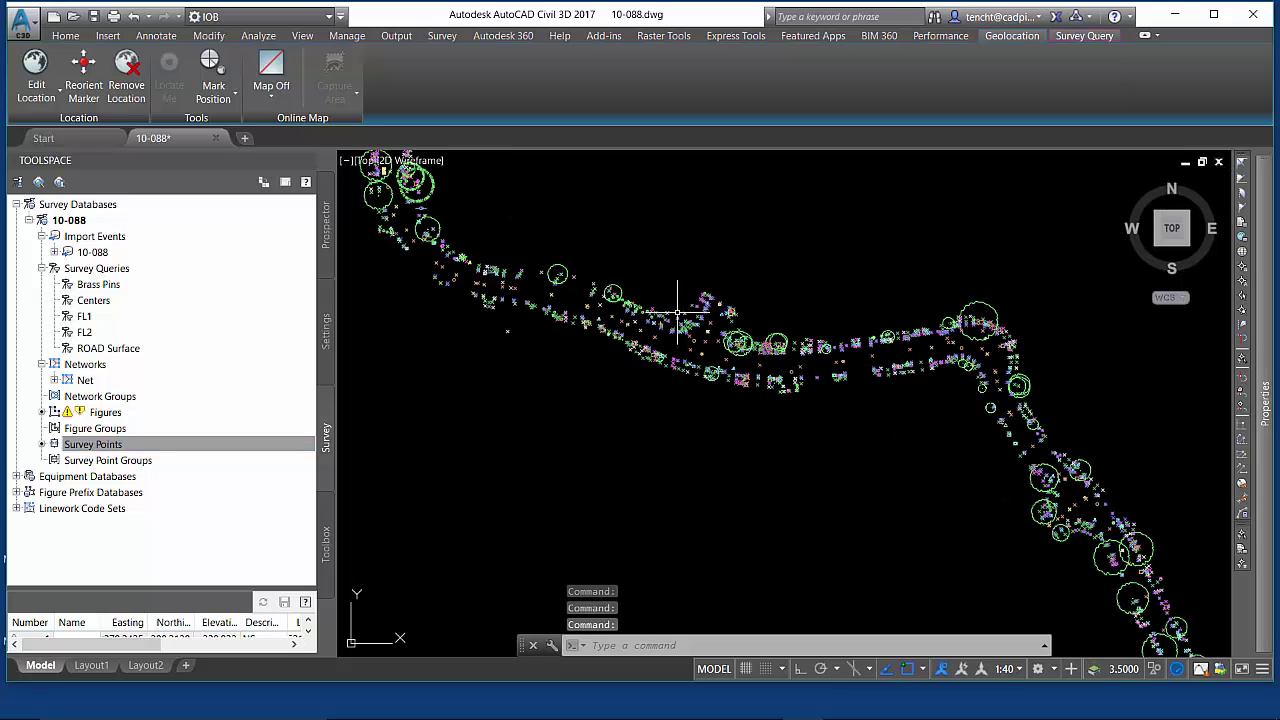
{"action": "scroll", "coordinate": [766, 349], "scroll_direction": "up", "scroll_amount": 4}
{"action": "scroll", "coordinate": [766, 420], "scroll_direction": "down", "scroll_amount": 2}
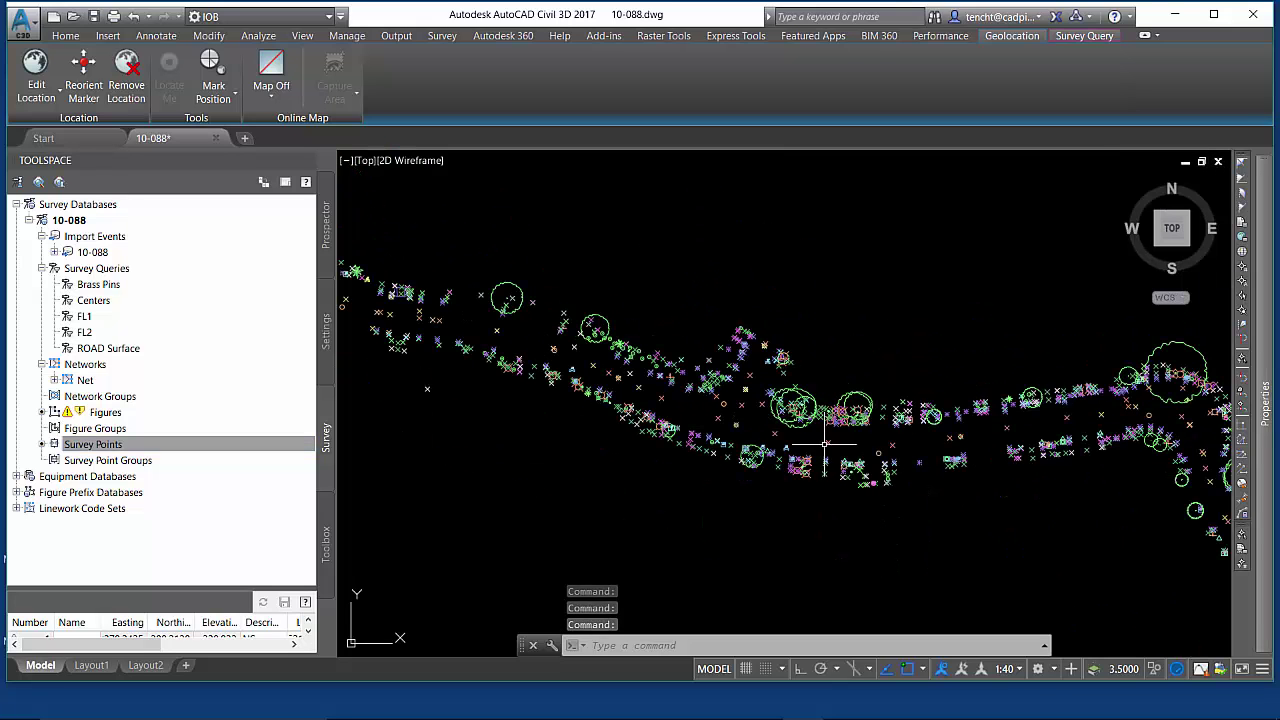
{"action": "scroll", "coordinate": [766, 440], "scroll_direction": "down", "scroll_amount": 3}
{"action": "middle_click_drag", "start_coordinate": [640, 345], "coordinate": [580, 323]}
{"action": "scroll", "coordinate": [629, 391], "scroll_direction": "down", "scroll_amount": 2}
{"action": "scroll", "coordinate": [624, 398], "scroll_direction": "up", "scroll_amount": 2}
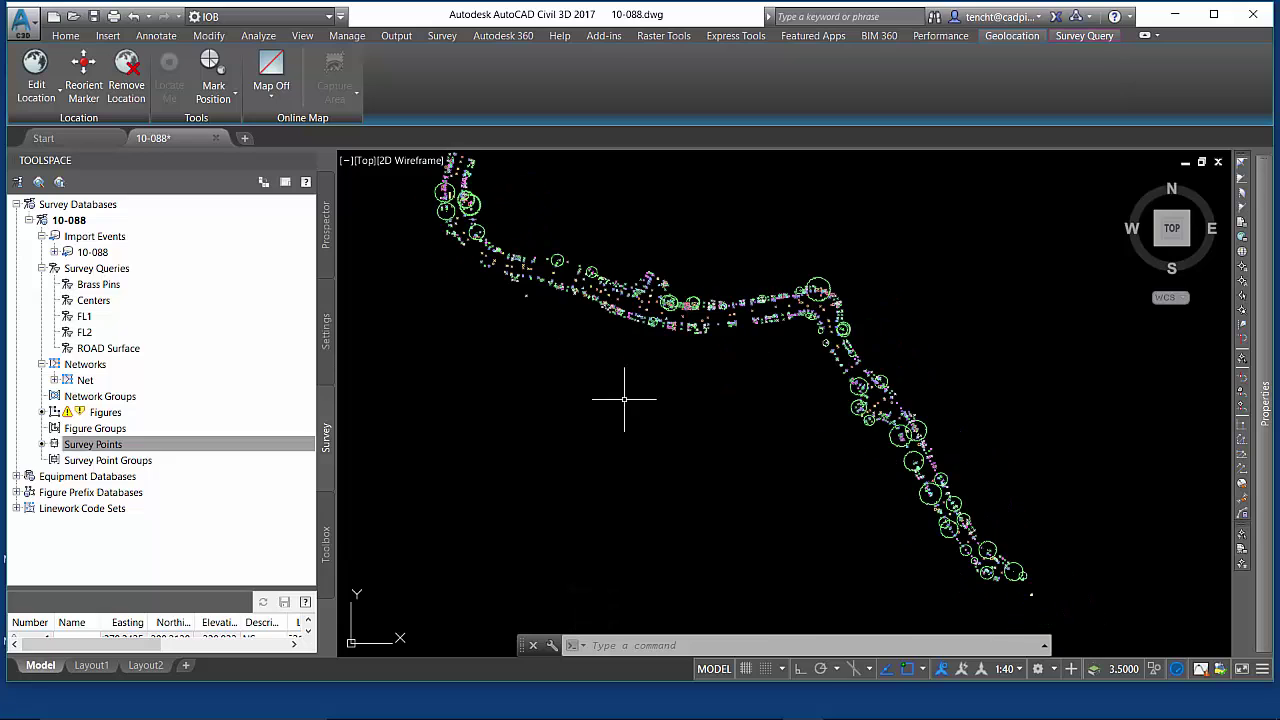
{"action": "scroll", "coordinate": [624, 398], "scroll_direction": "down", "scroll_amount": 2}
{"action": "scroll", "coordinate": [624, 398], "scroll_direction": "up", "scroll_amount": 2}
{"action": "scroll", "coordinate": [624, 398], "scroll_direction": "down", "scroll_amount": 1}
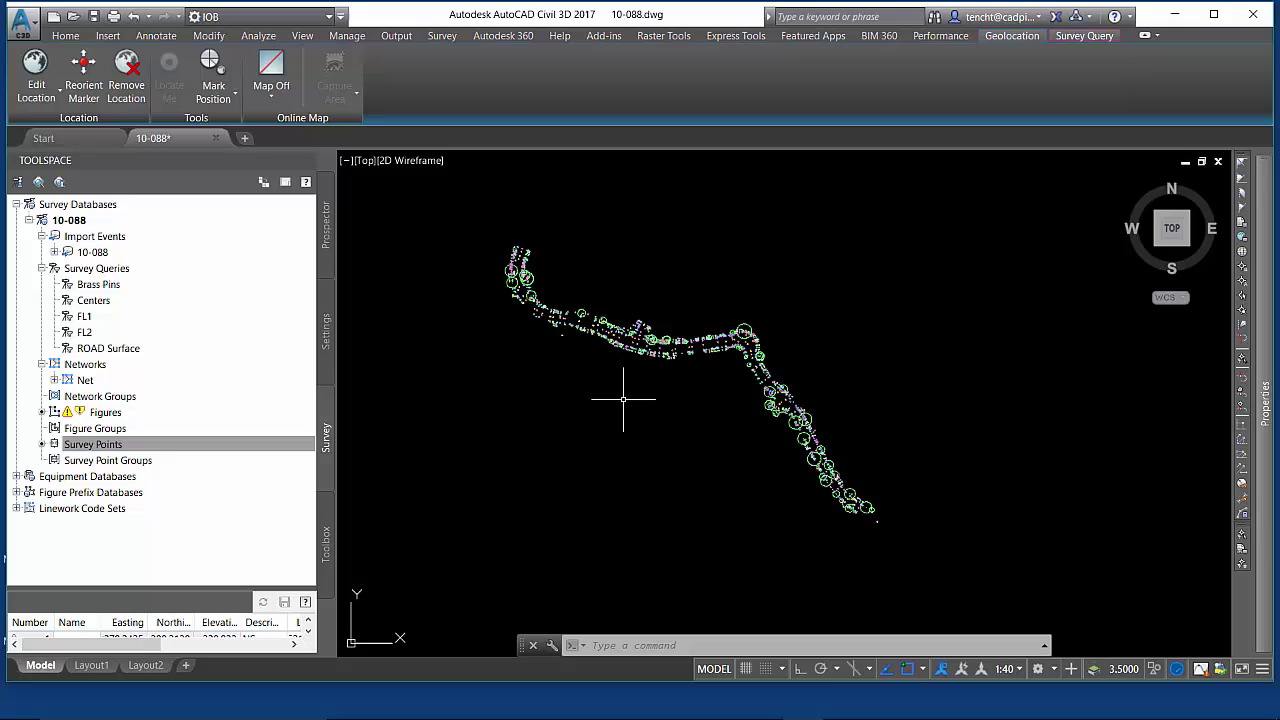
Window-select all the survey points and erase them with Delete.
{"action": "left_click", "coordinate": [460, 216]}
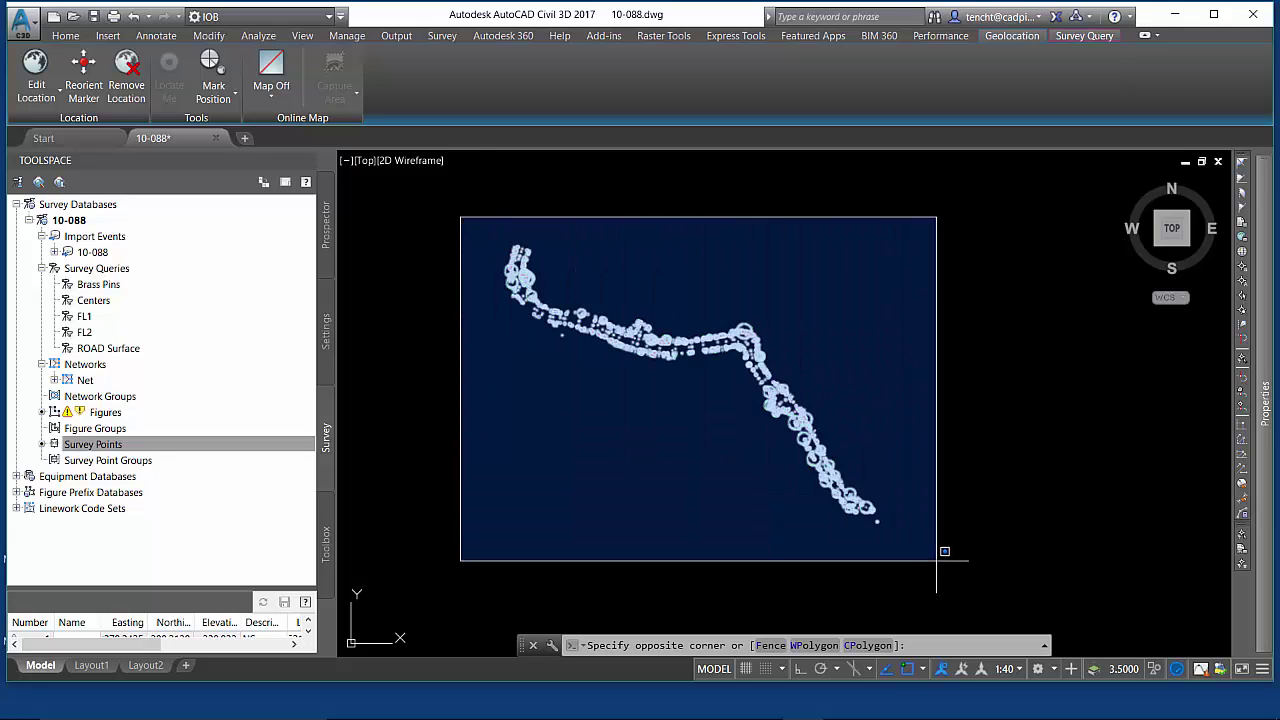
{"action": "left_click", "coordinate": [937, 560]}
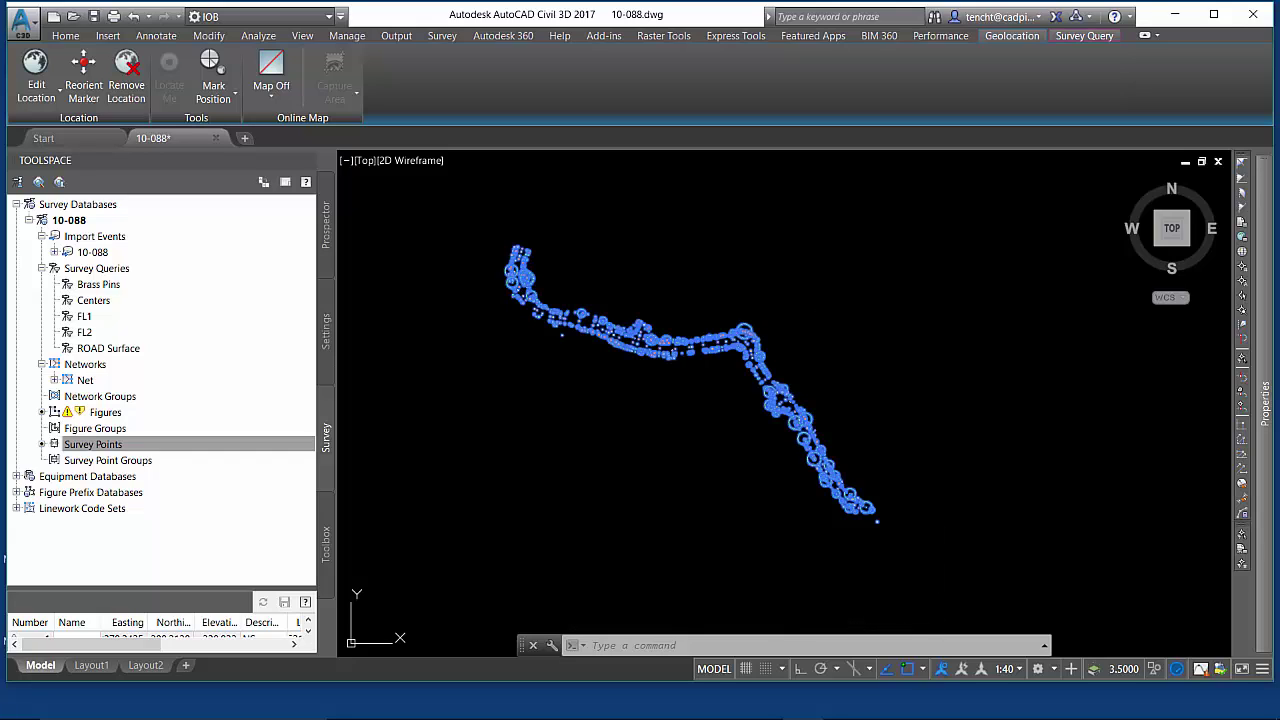
{"action": "key", "text": "Delete"}
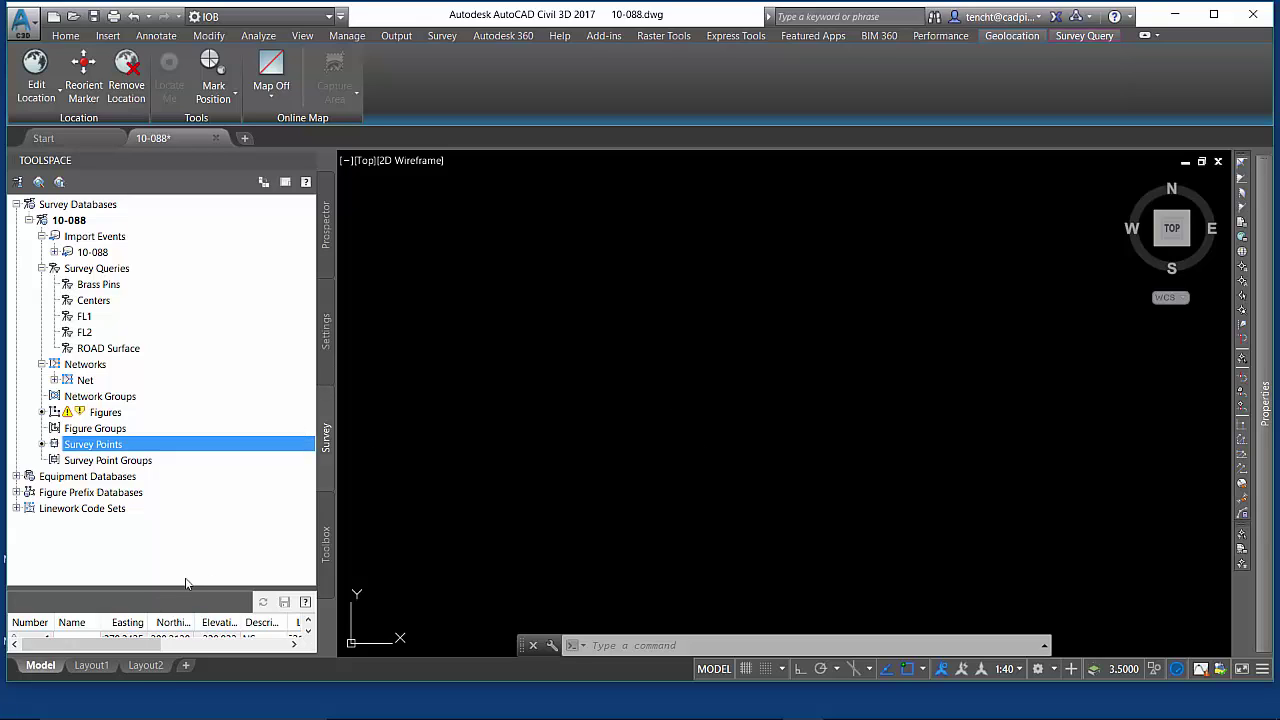
Enlarge the survey point list and UNDO the erase to bring the survey points back.
{"action": "left_click_drag", "start_coordinate": [185, 600], "coordinate": [175, 470]}
{"action": "mouse_move", "coordinate": [309, 506]}
{"action": "left_mouse_down"}
{"action": "mouse_move", "coordinate": [306, 612]}
{"action": "mouse_move", "coordinate": [308, 504]}
{"action": "left_mouse_up"}
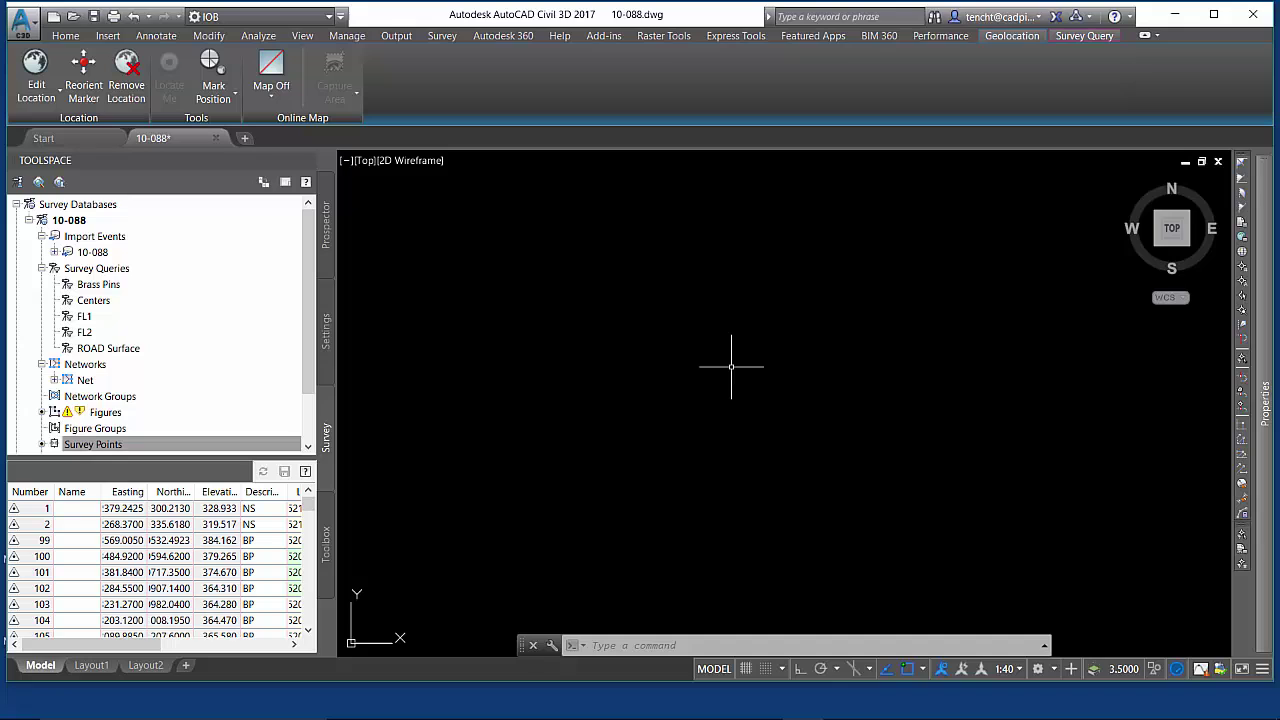
{"action": "type", "text": "undo"}
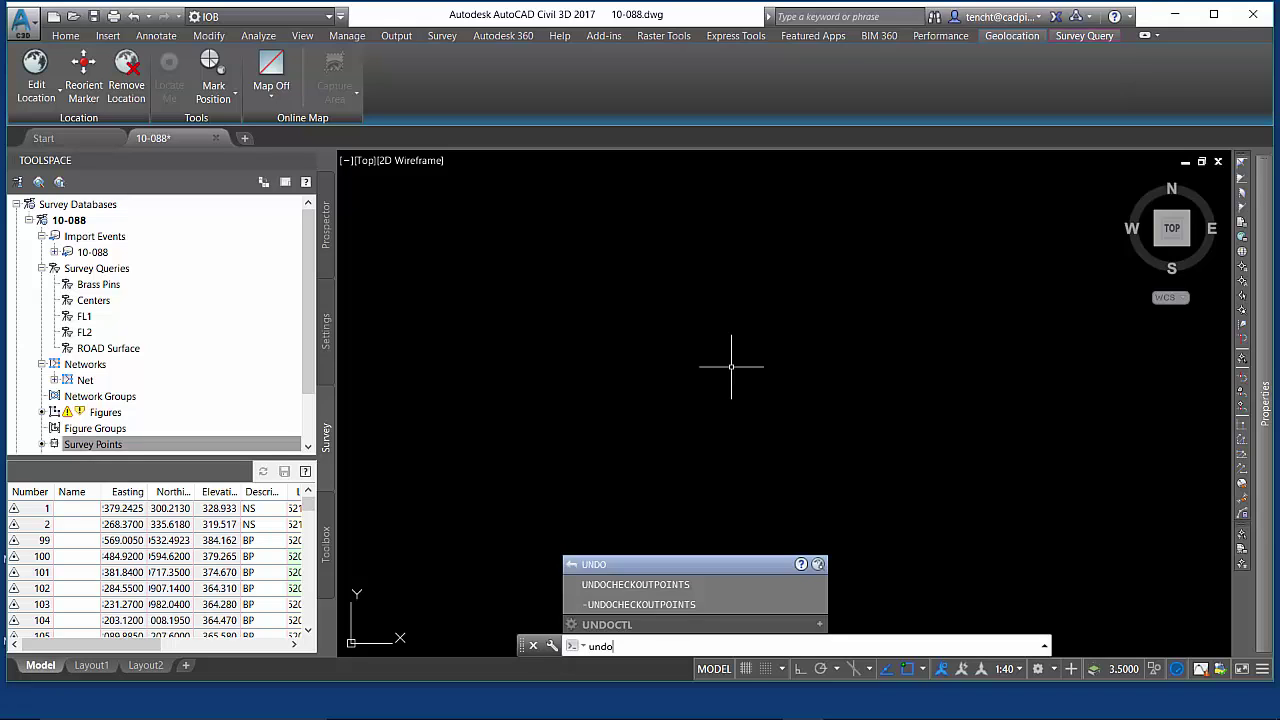
{"action": "key", "text": "Return"}
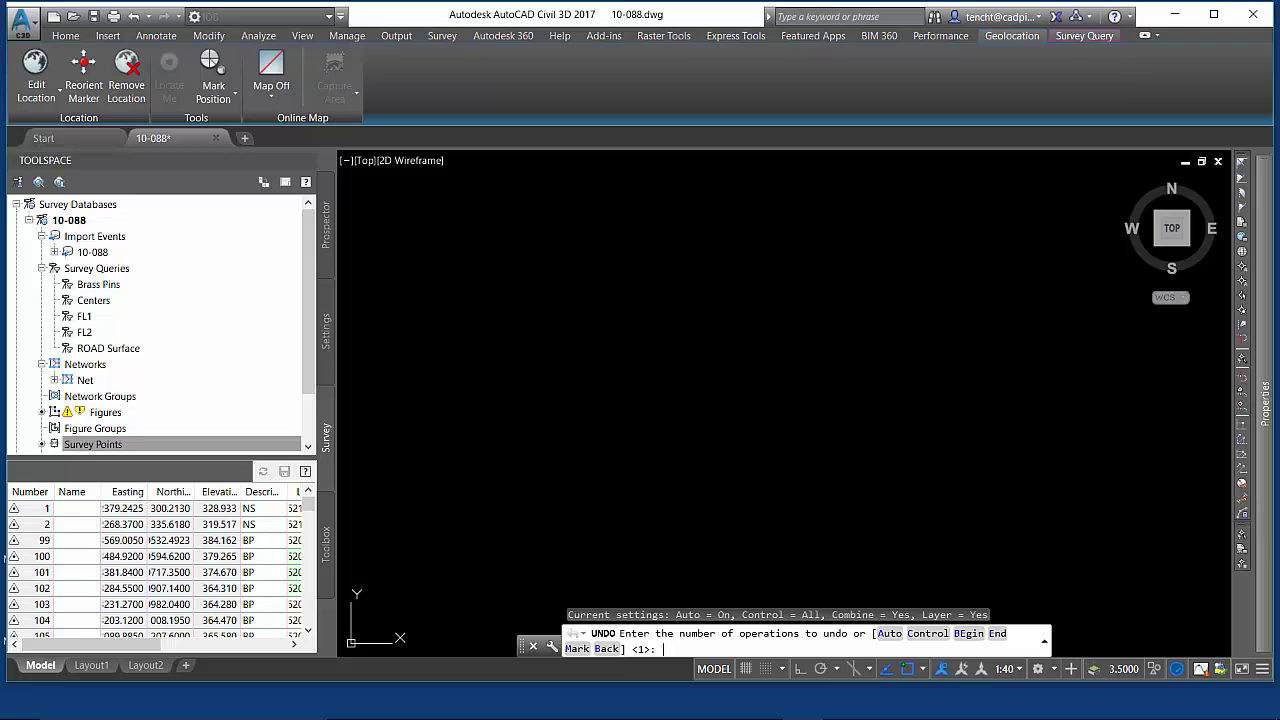
{"action": "key", "text": "Return"}
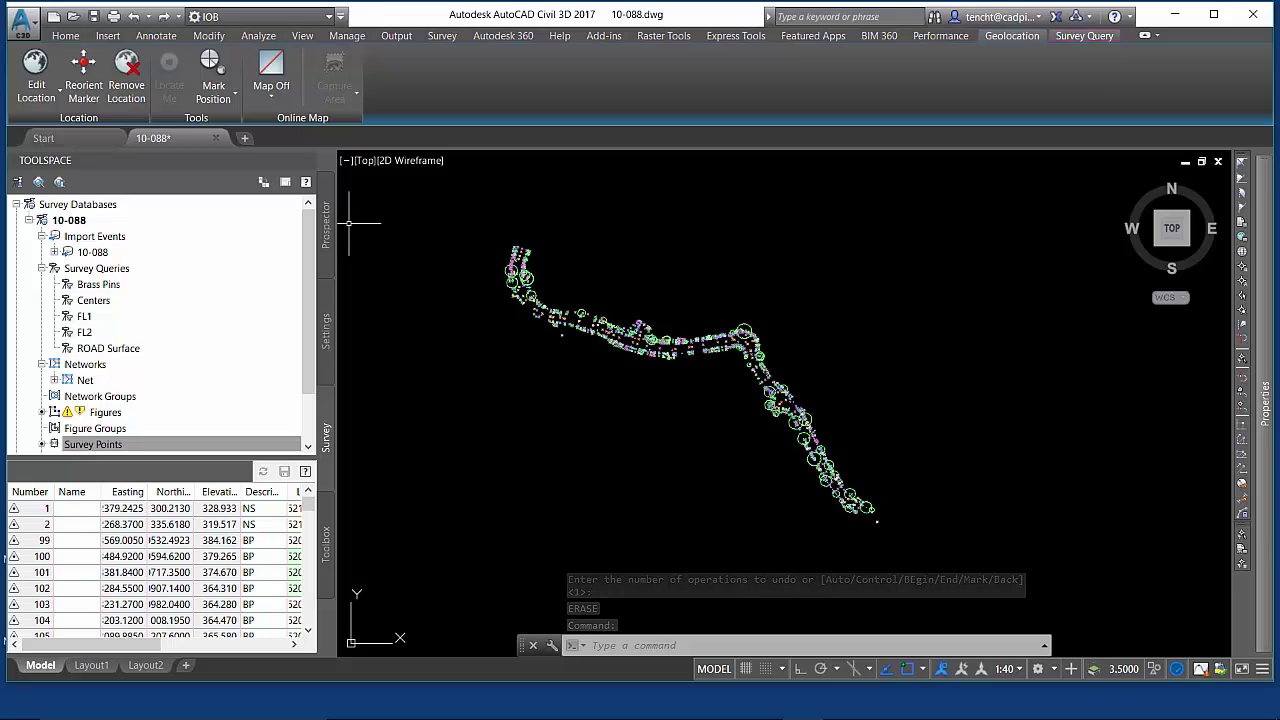
Show the drawing's Points in Prospector and scroll the preview to inspect the restored points.
{"action": "left_click", "coordinate": [324, 205]}
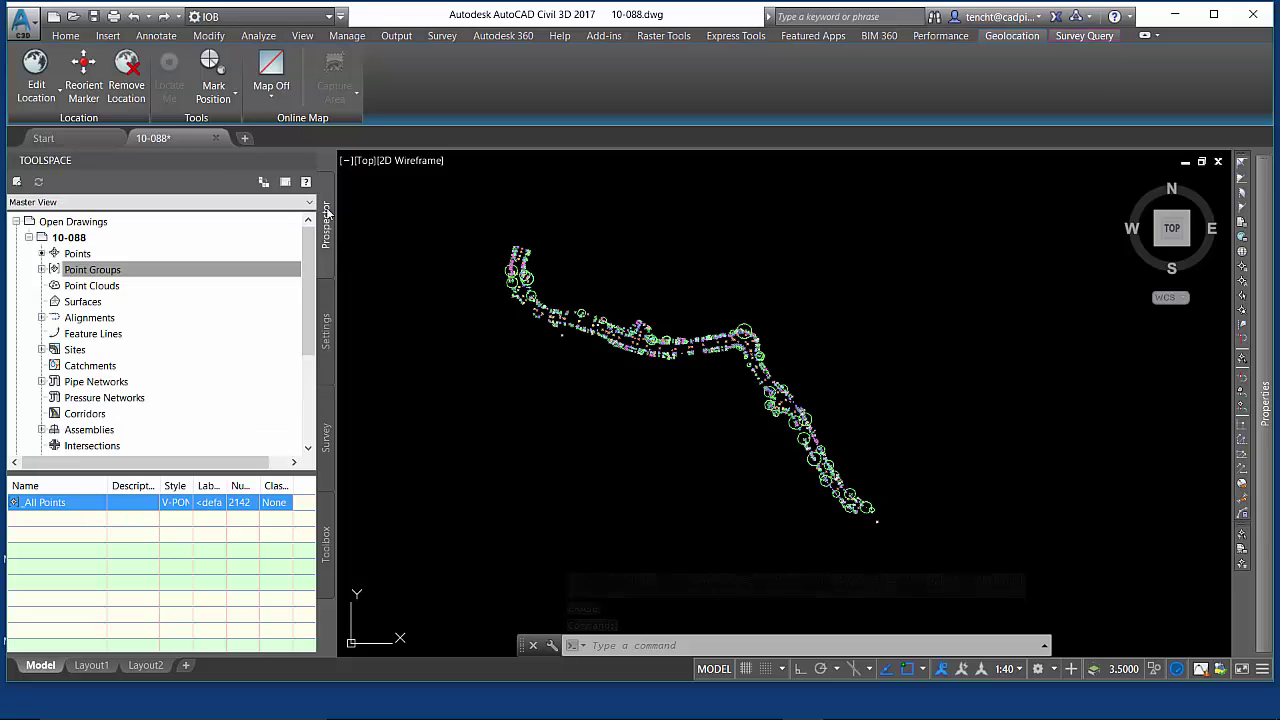
{"action": "left_click", "coordinate": [77, 254]}
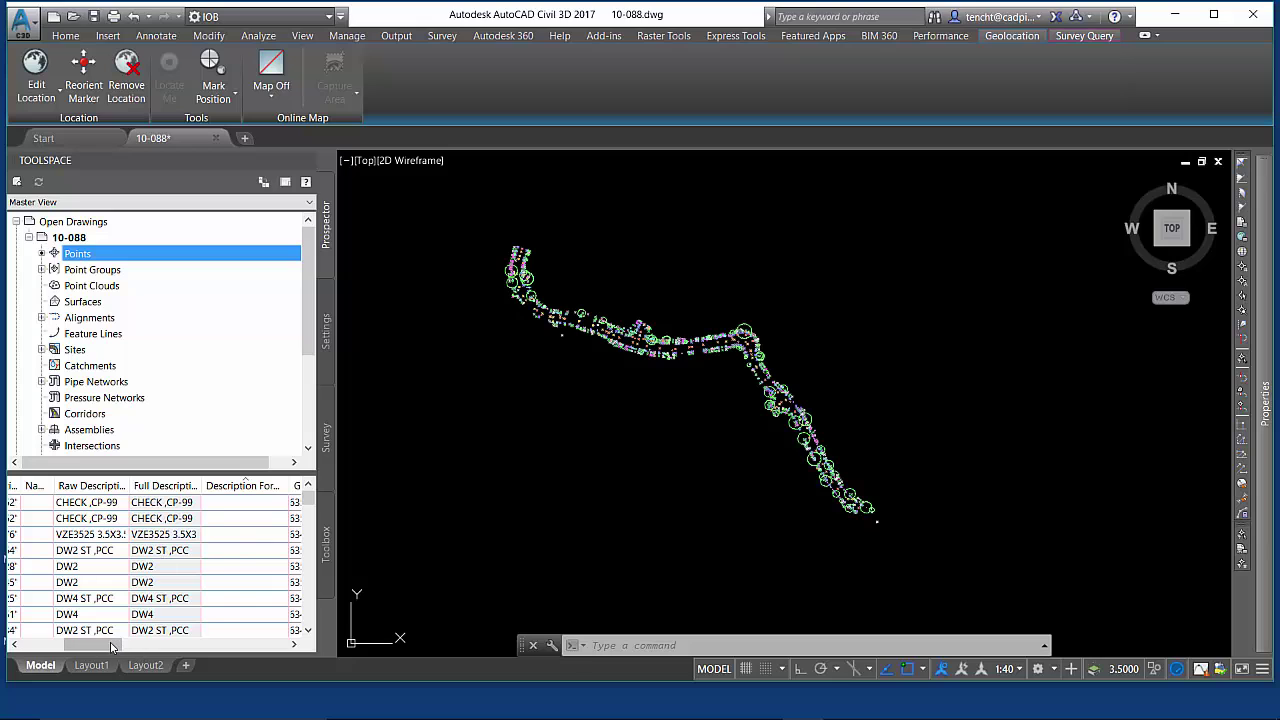
{"action": "left_click_drag", "start_coordinate": [112, 647], "coordinate": [55, 647]}
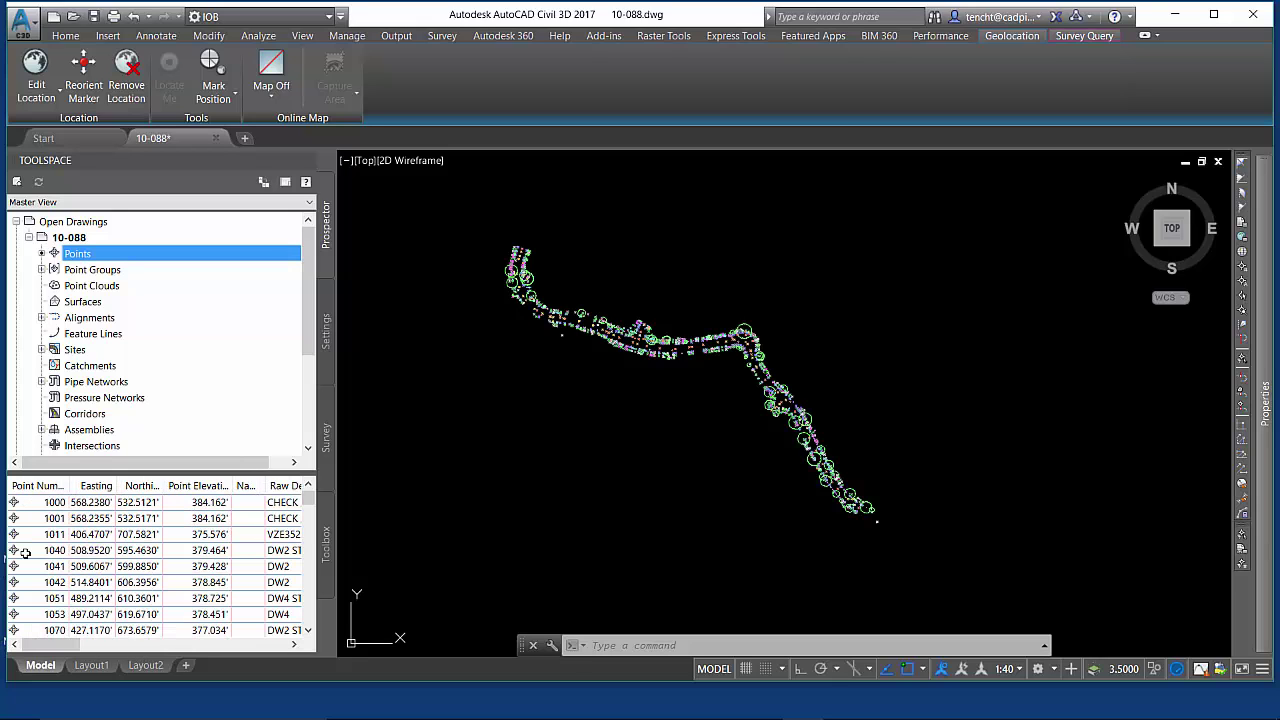
{"action": "left_click", "coordinate": [310, 507]}
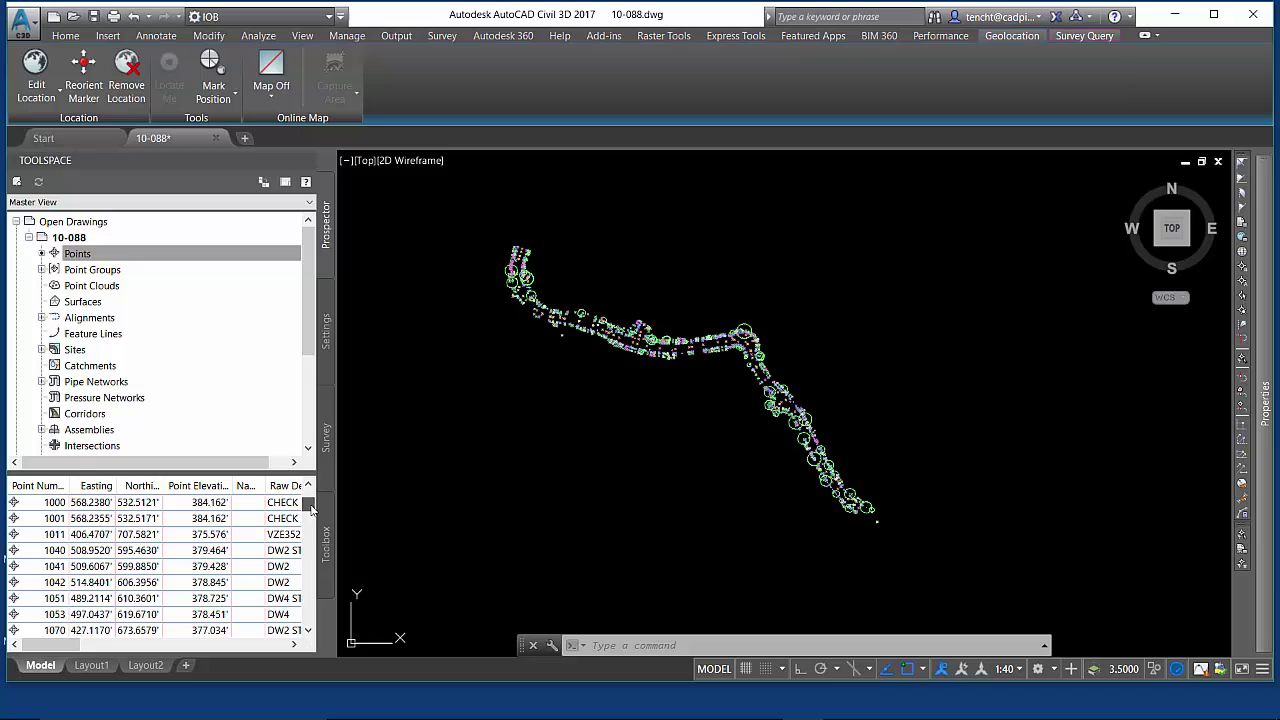
{"action": "left_click_drag", "start_coordinate": [310, 507], "coordinate": [320, 482]}
From the Survey tab, remove the Survey Points from the drawing again and confirm.
{"action": "left_click", "coordinate": [326, 440]}
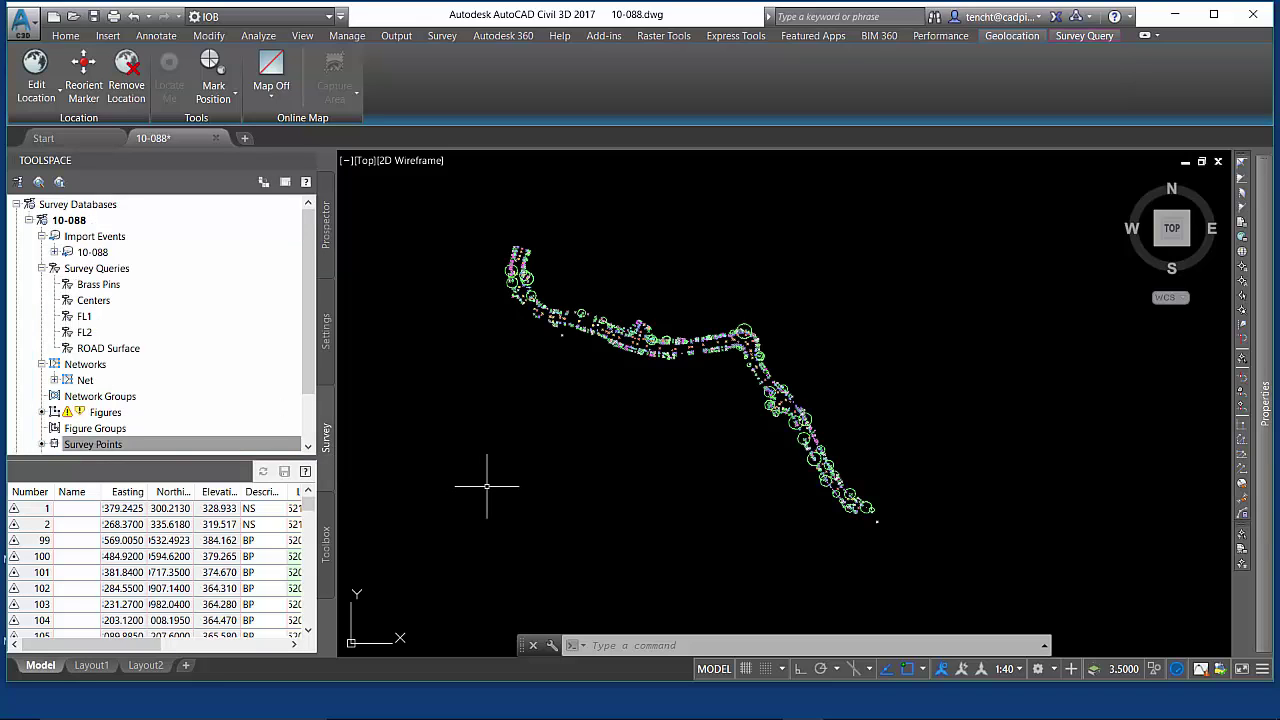
{"action": "right_click", "coordinate": [113, 446]}
{"action": "mouse_move", "coordinate": [200, 495]}
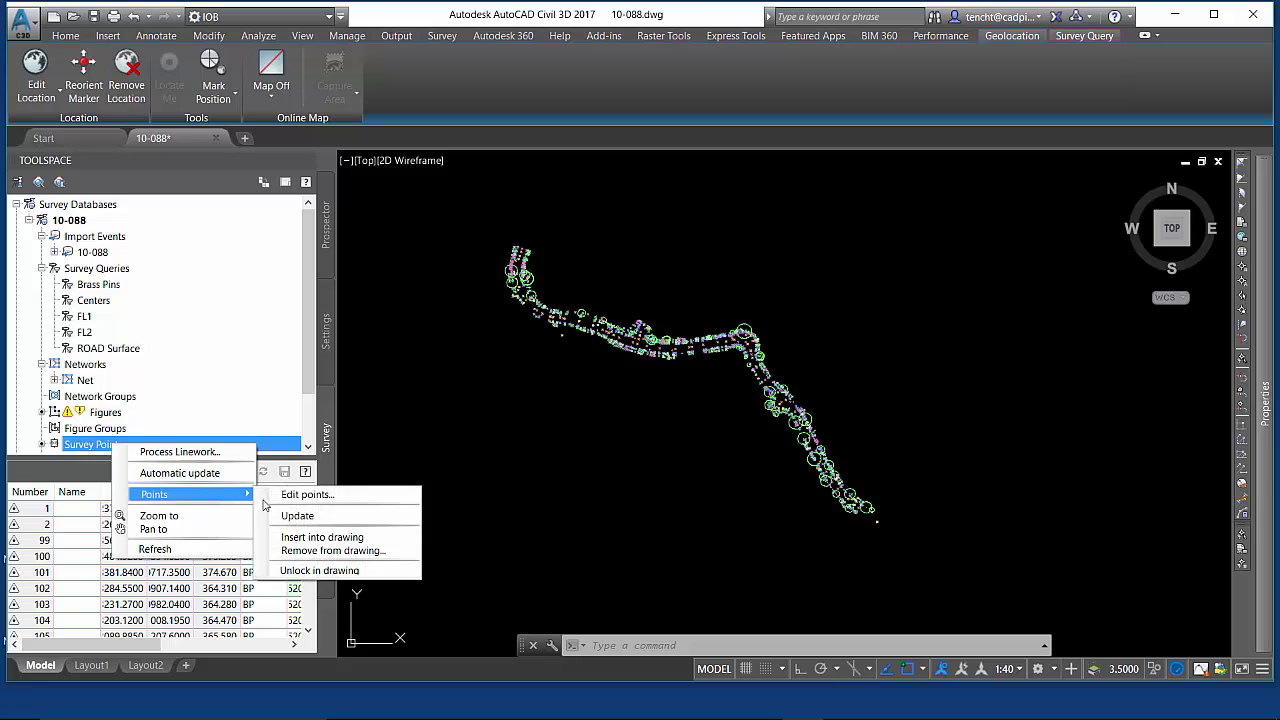
{"action": "left_click", "coordinate": [334, 551]}
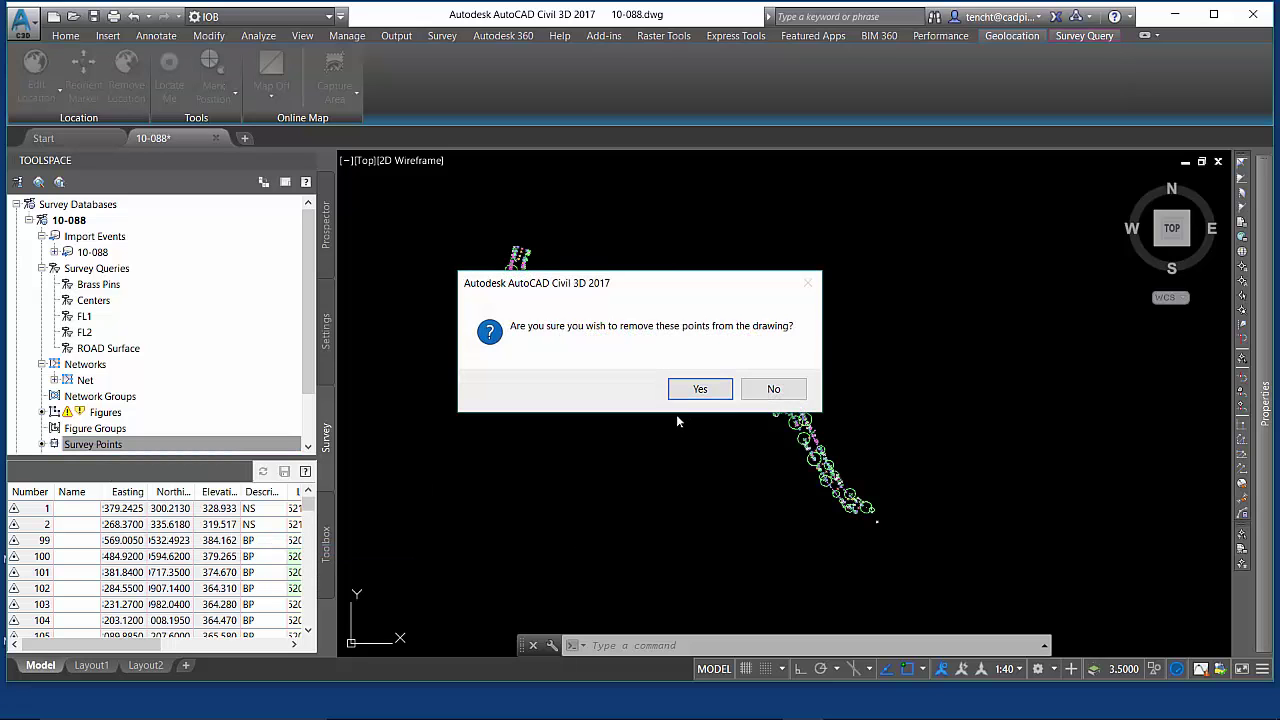
{"action": "left_click", "coordinate": [700, 388]}
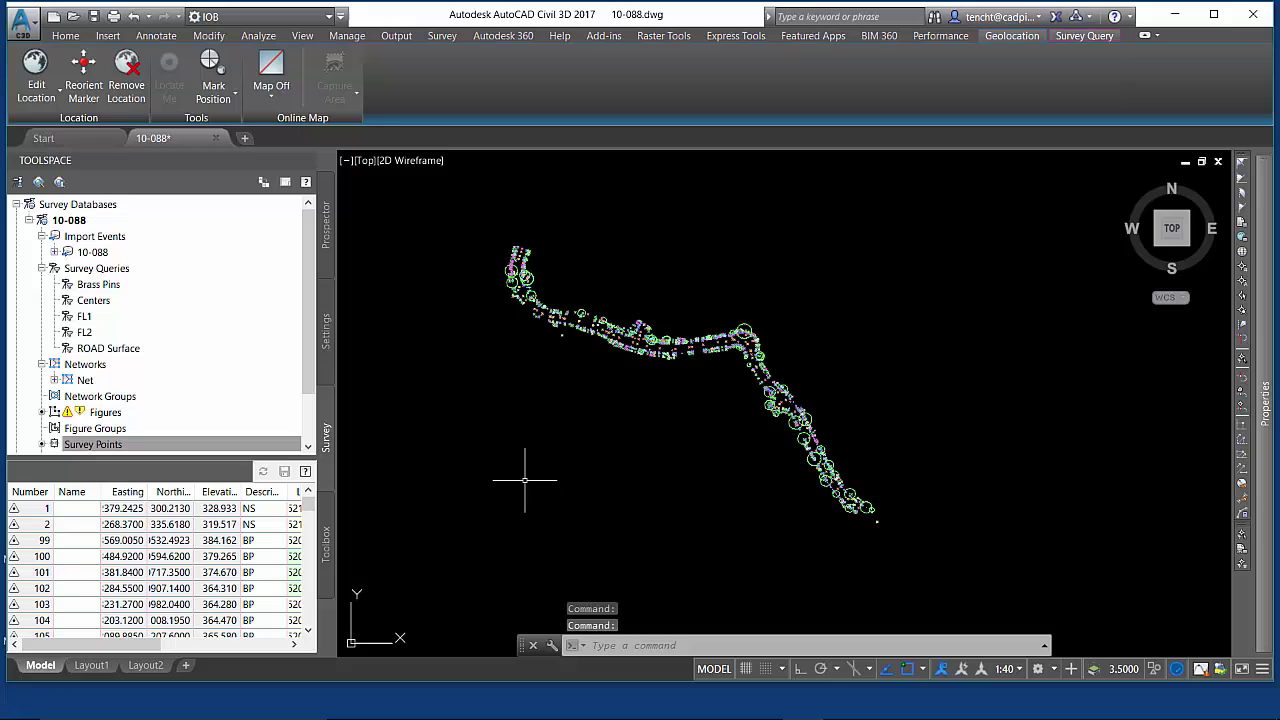